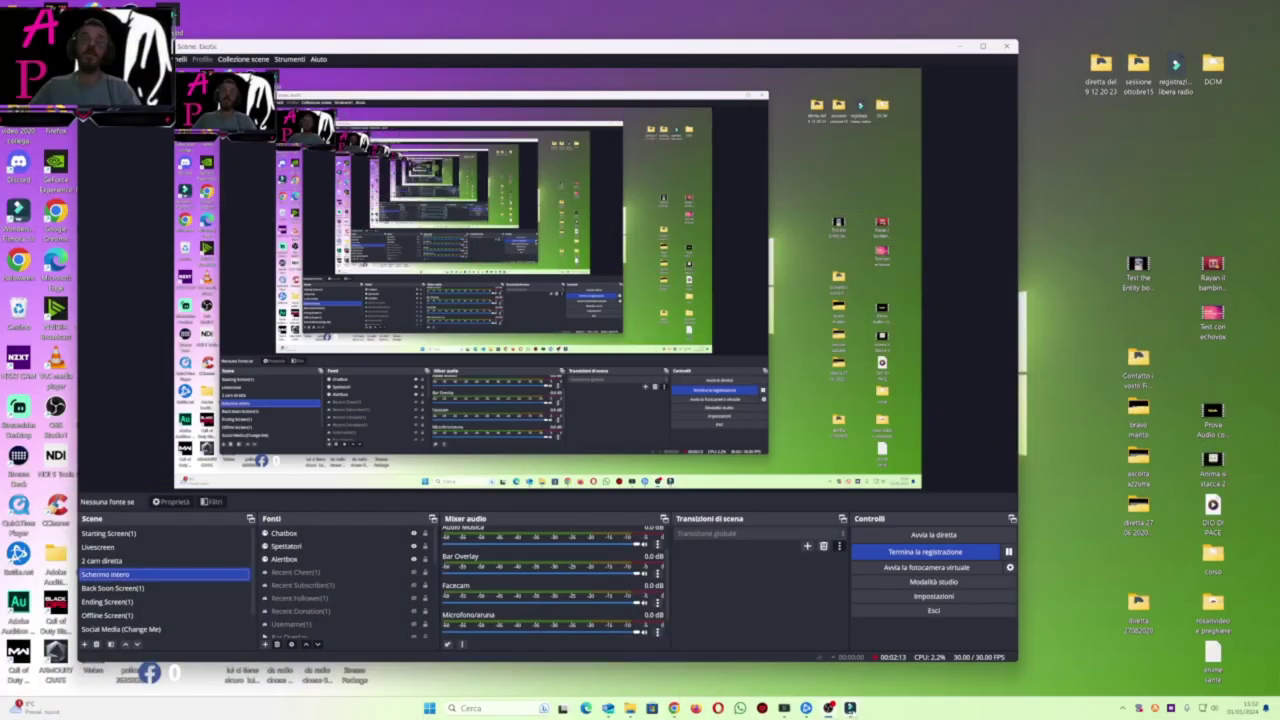
# Switch to the Filmora project and correct the second word of the lower-third title to "Paranormal".
pyautogui.hotkey('alt', 'Tab')
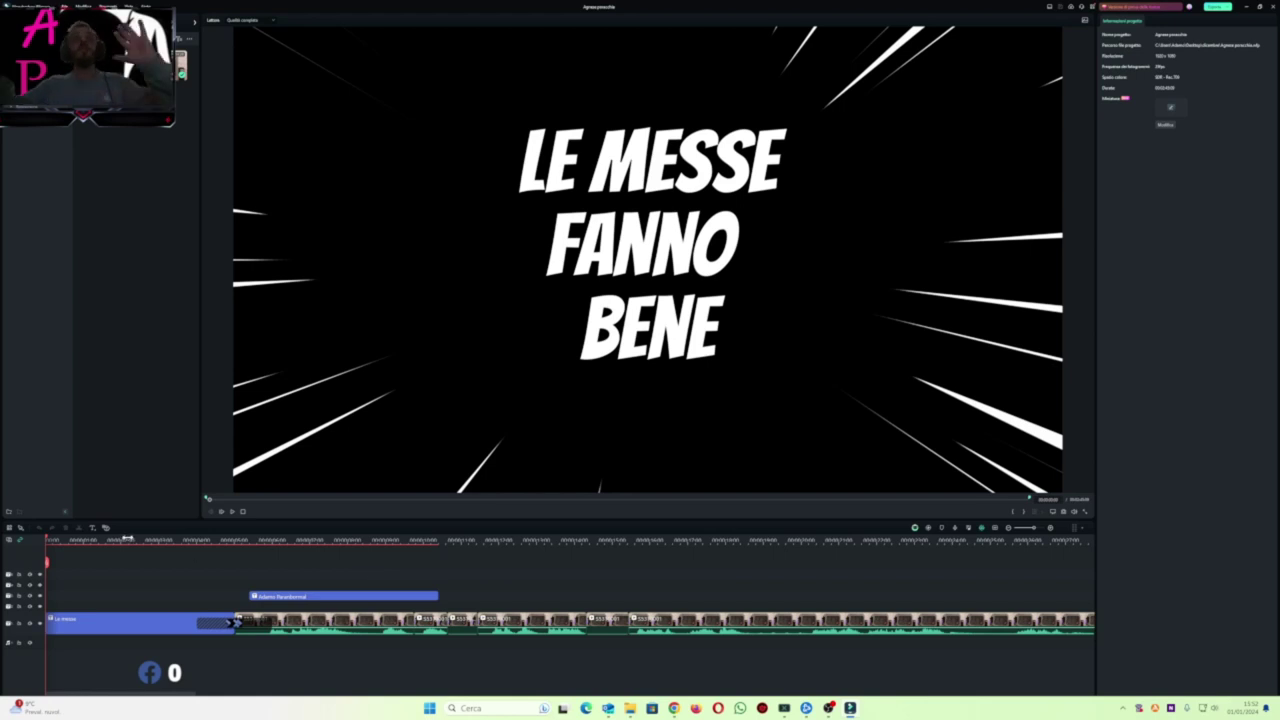
pyautogui.press('space')
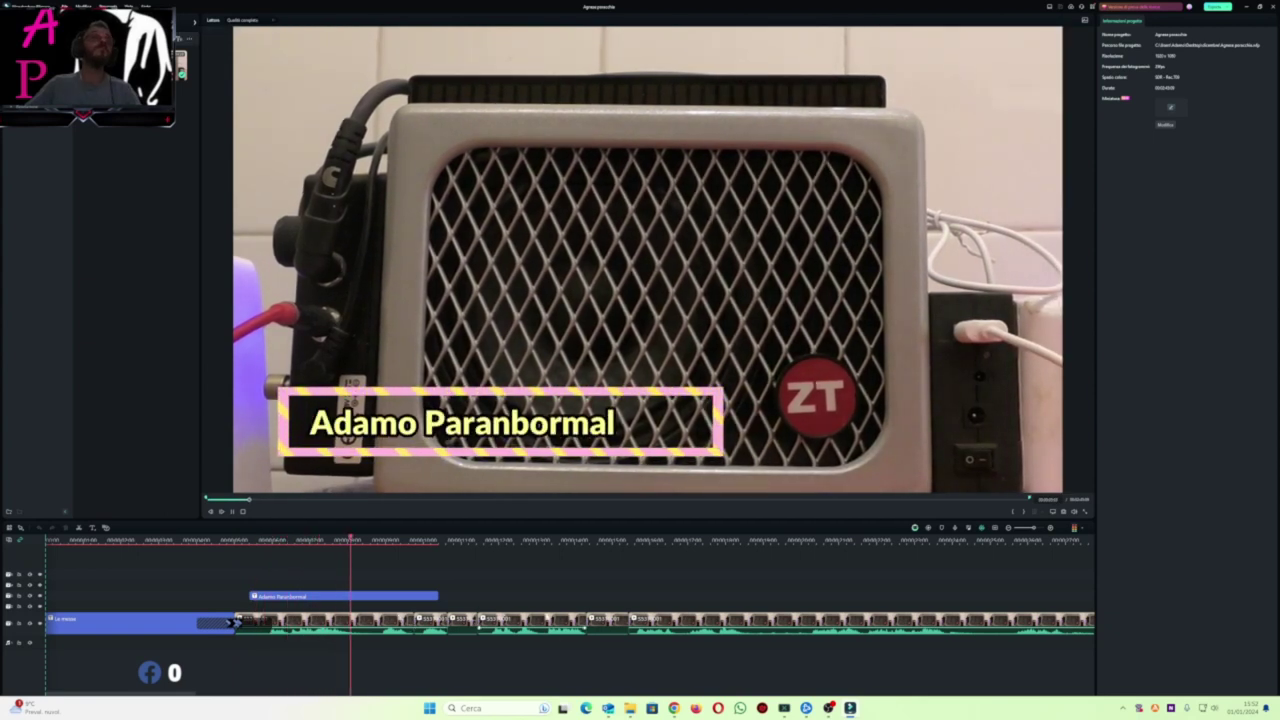
pyautogui.click(353, 597)
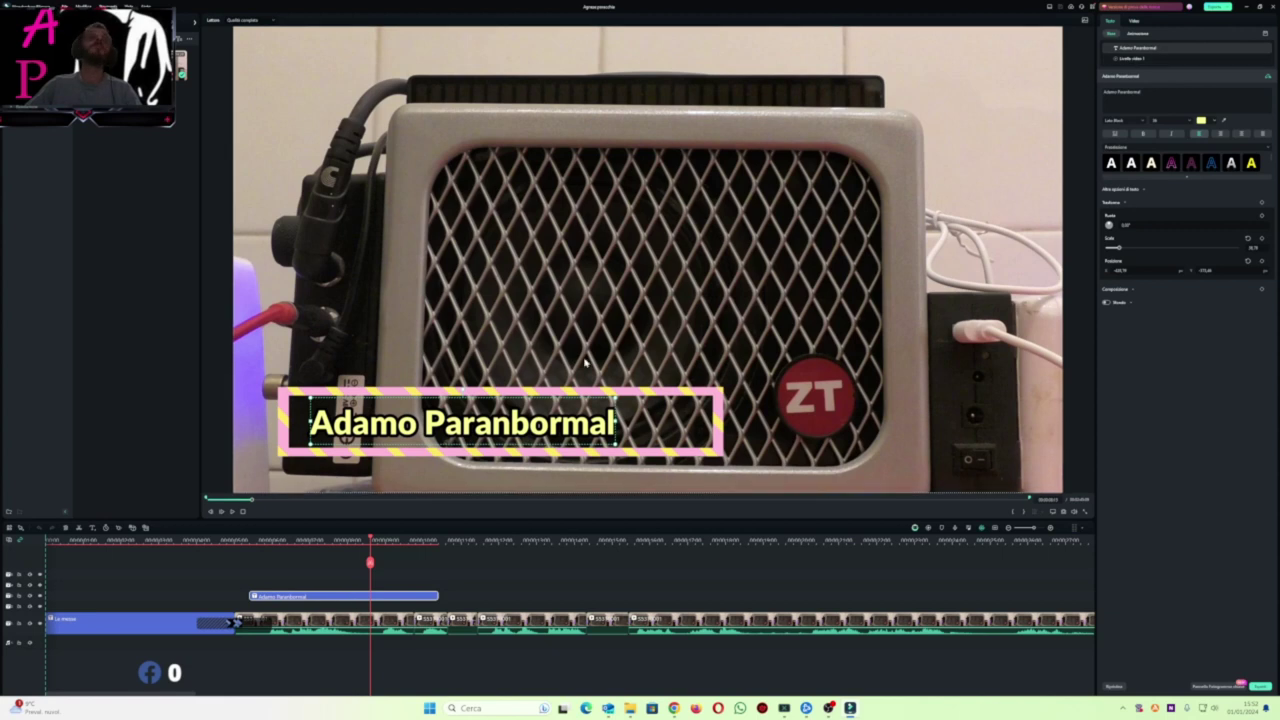
pyautogui.doubleClick(520, 428)
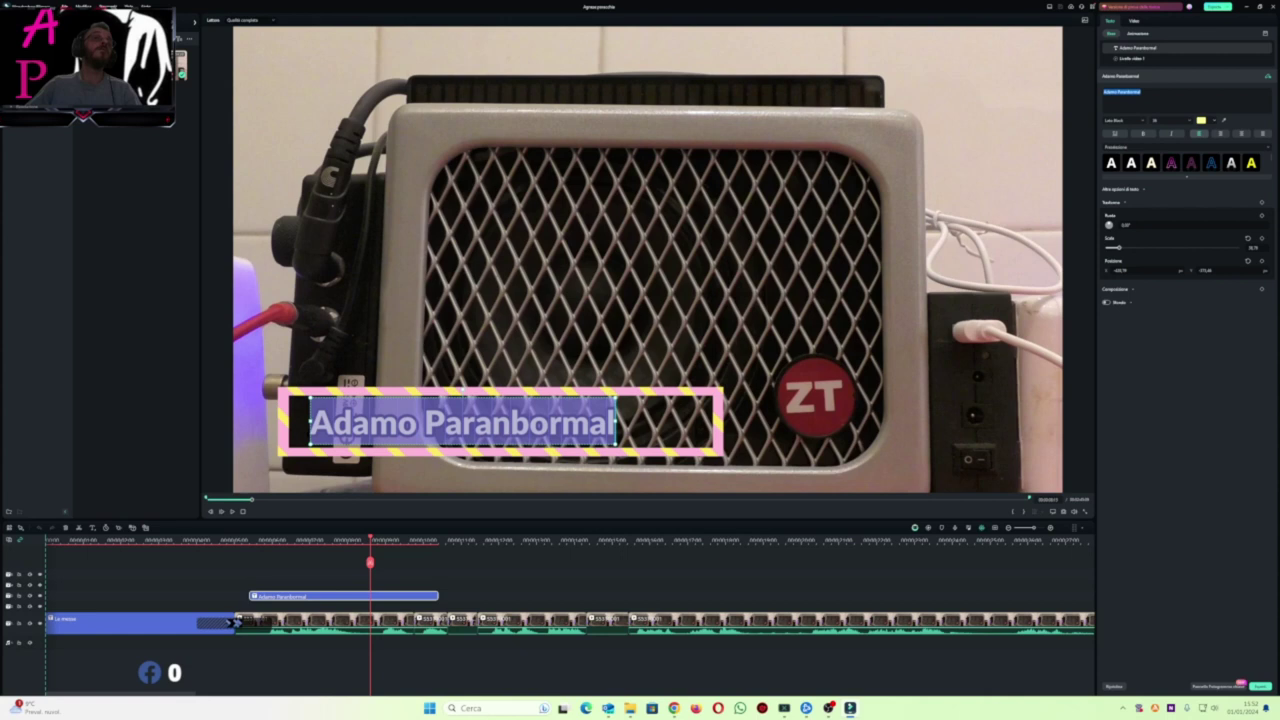
pyautogui.click(530, 425)
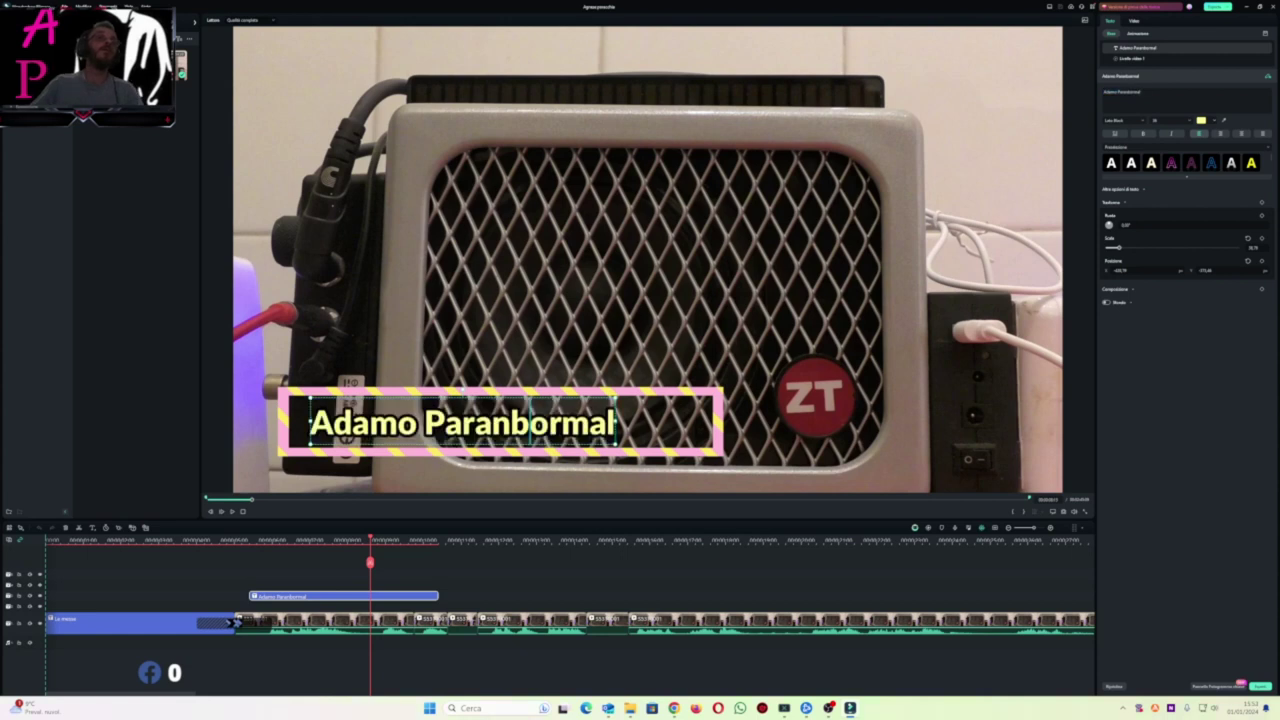
pyautogui.press('BackSpace')
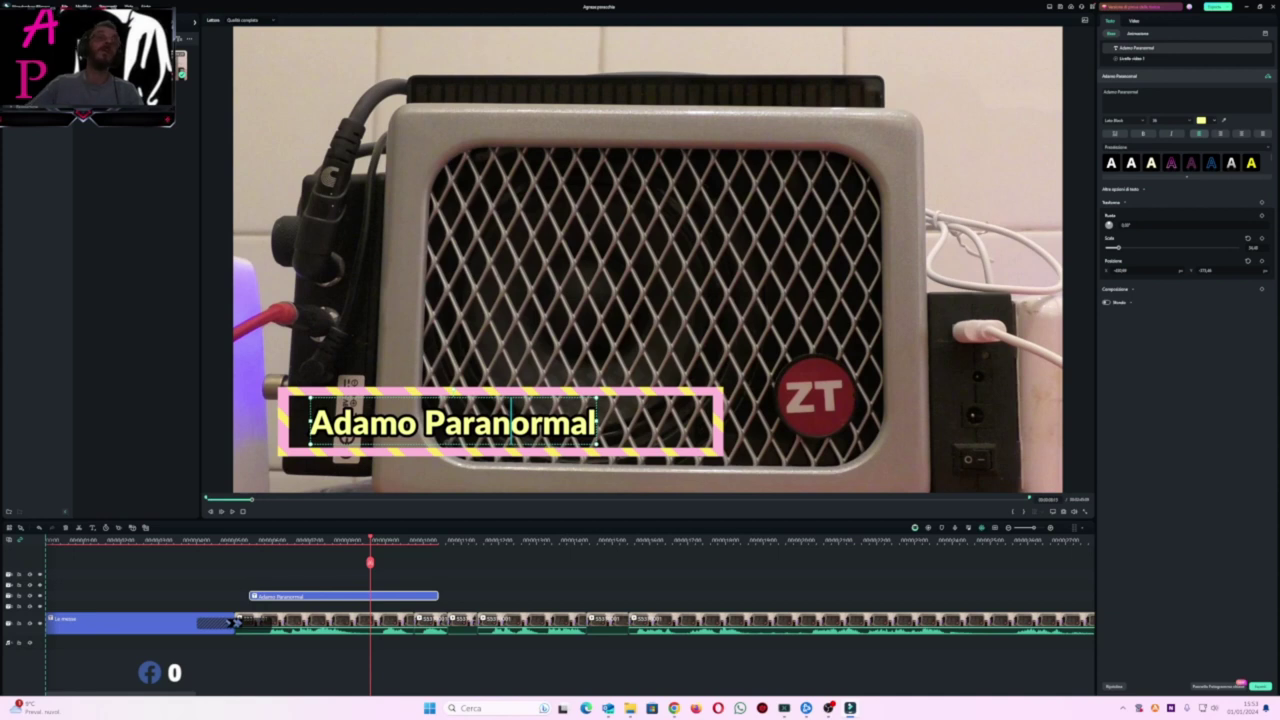
pyautogui.click(697, 310)
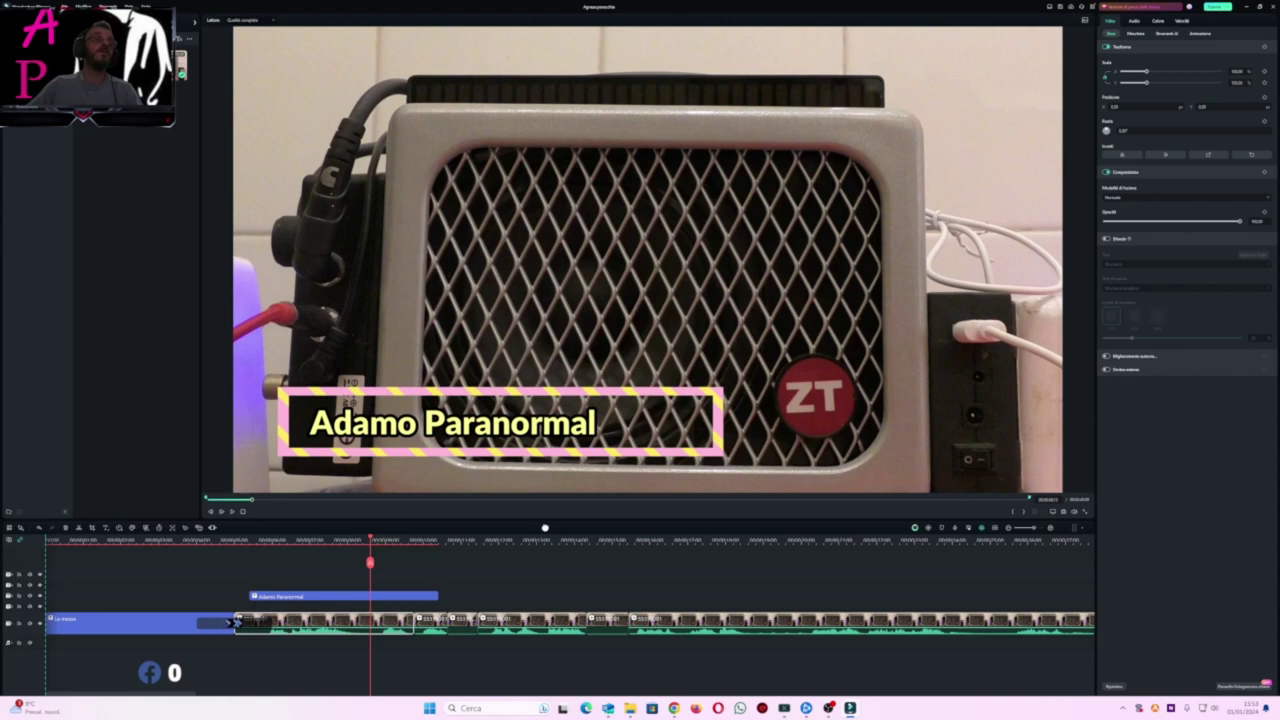
# Play the timeline and replay the captioned segments from "Ho voce" to "Qui Ciao" to compare the captions with the audio.
pyautogui.press('space')
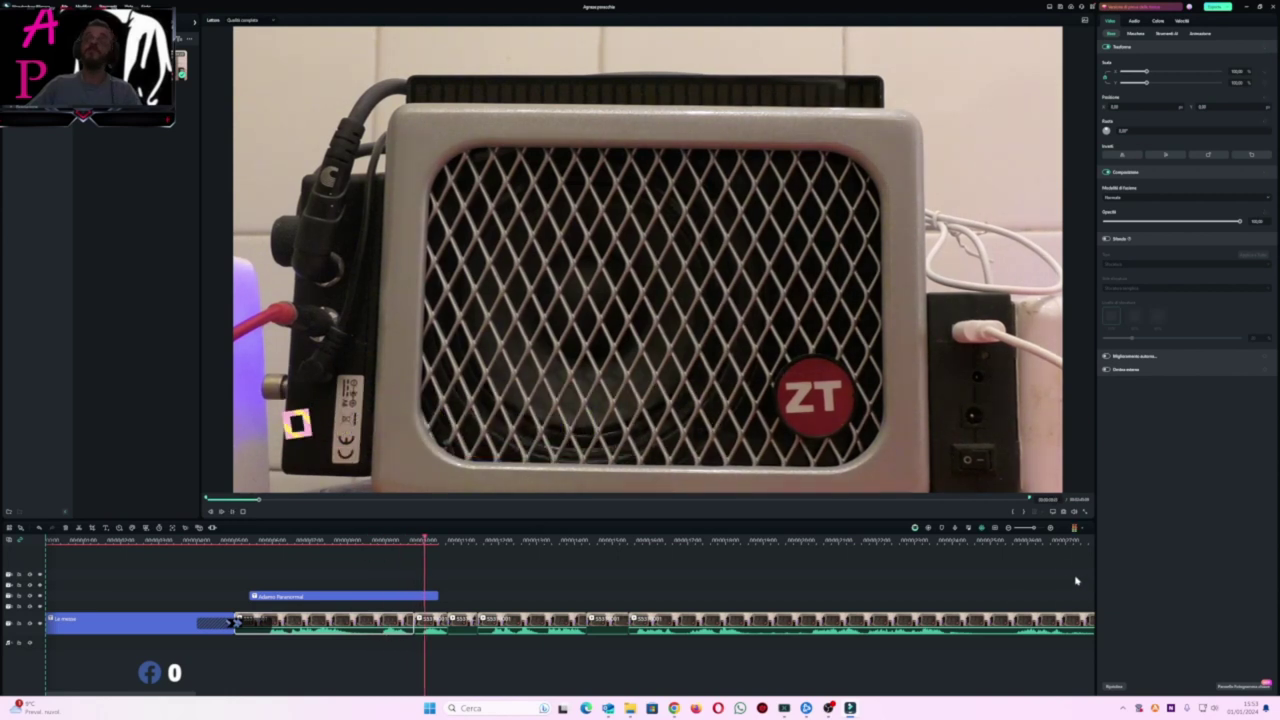
pyautogui.click(1050, 527)
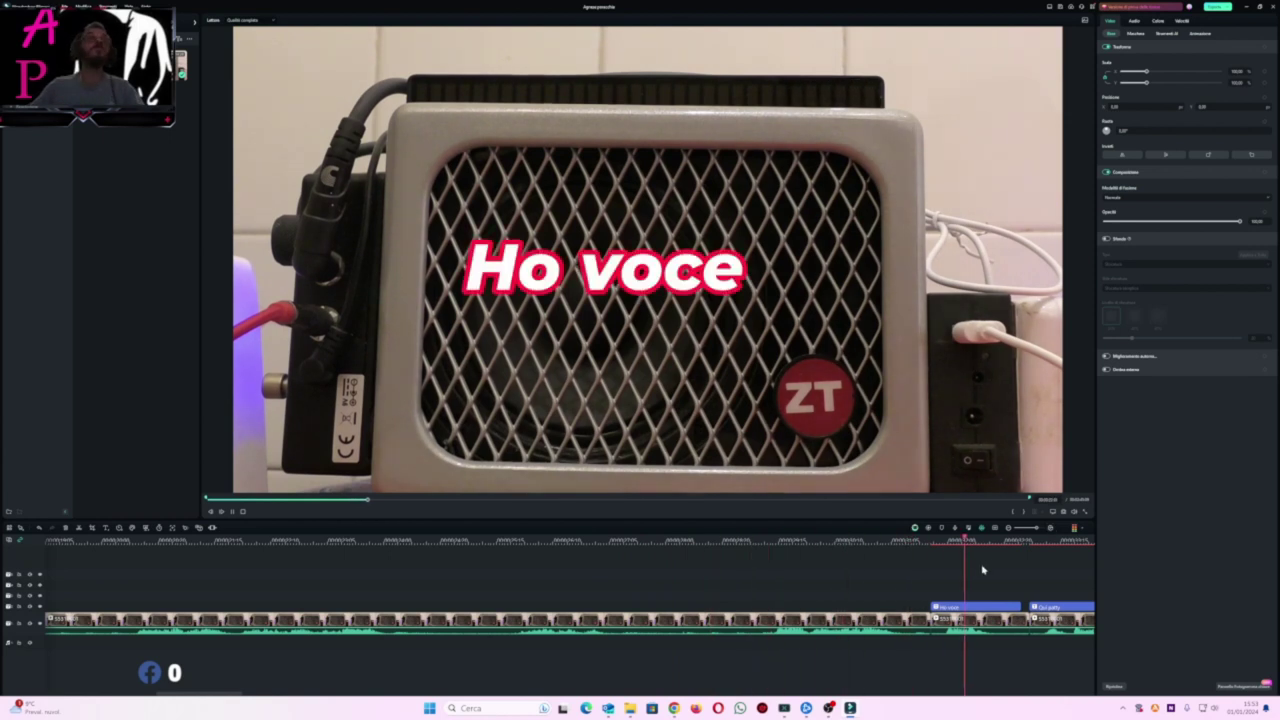
pyautogui.click(919, 541)
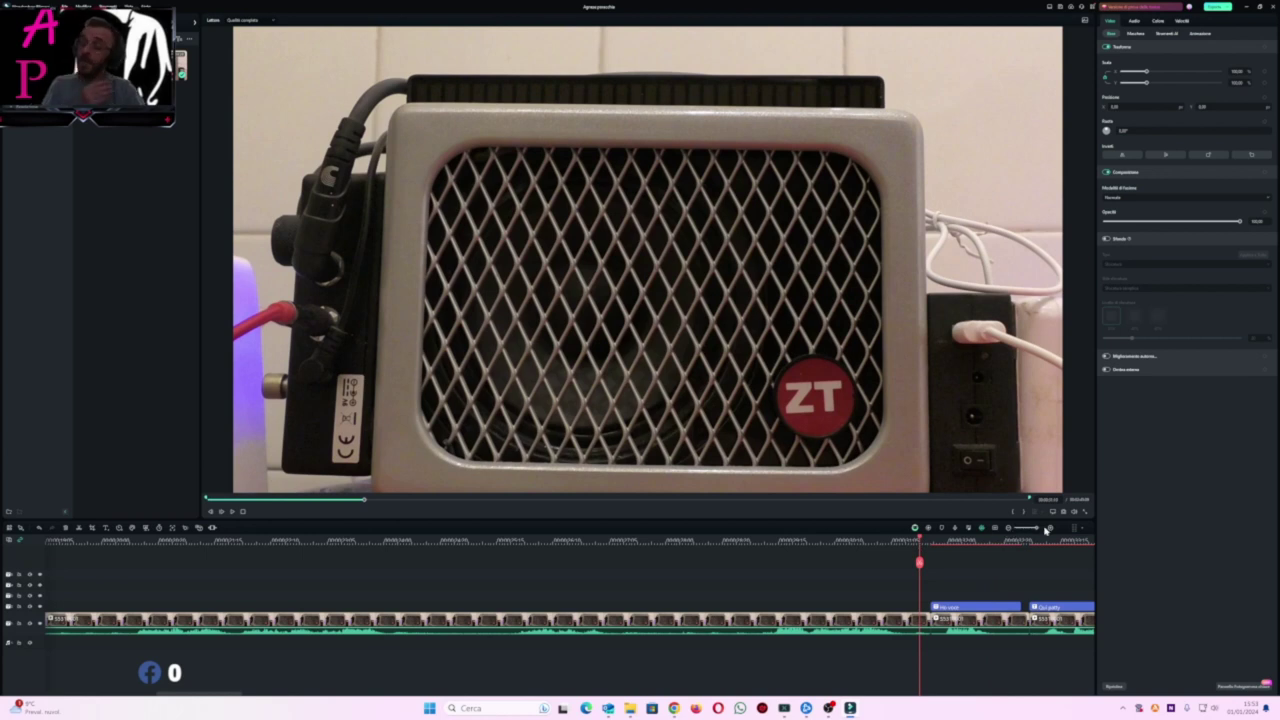
pyautogui.press('space')
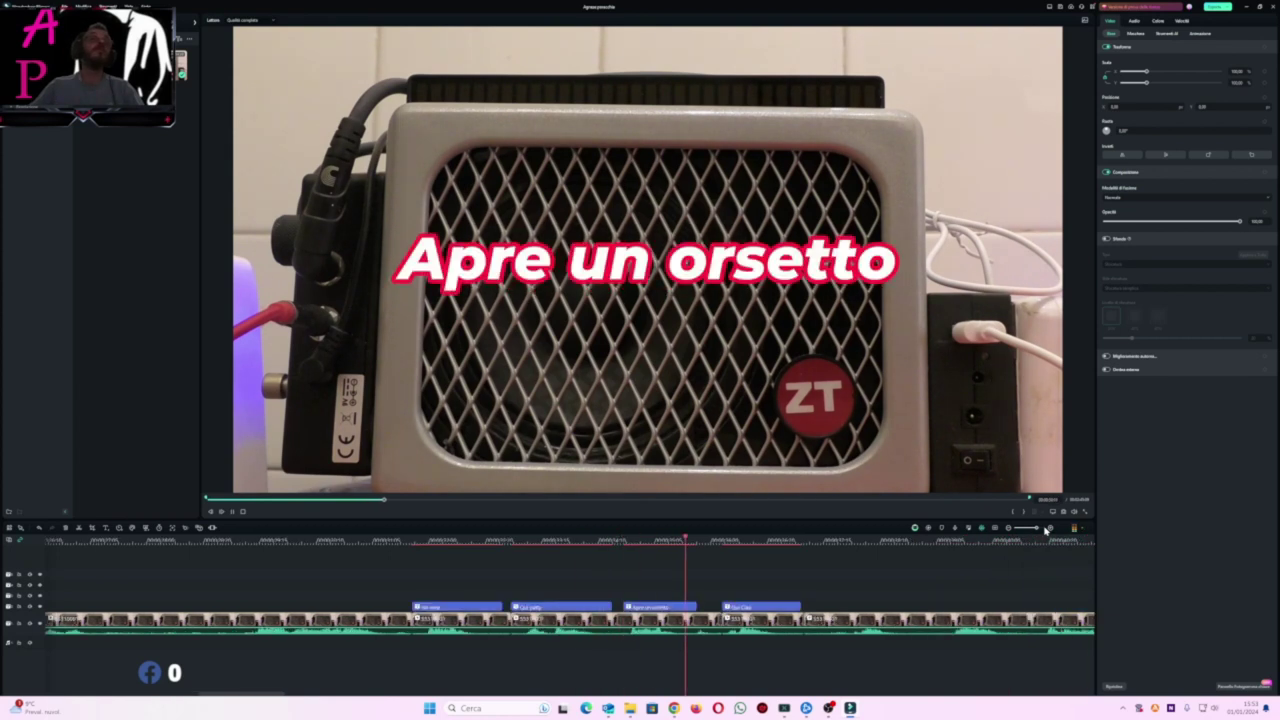
pyautogui.click(501, 541)
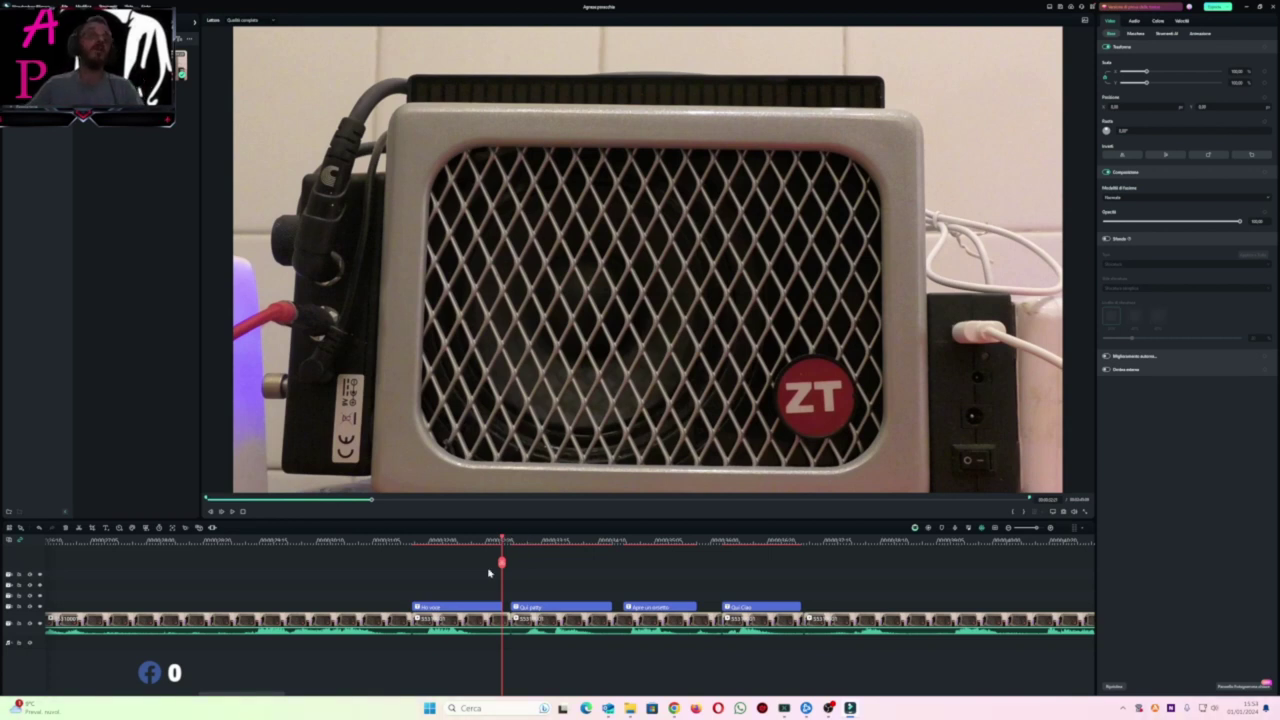
pyautogui.press('space')
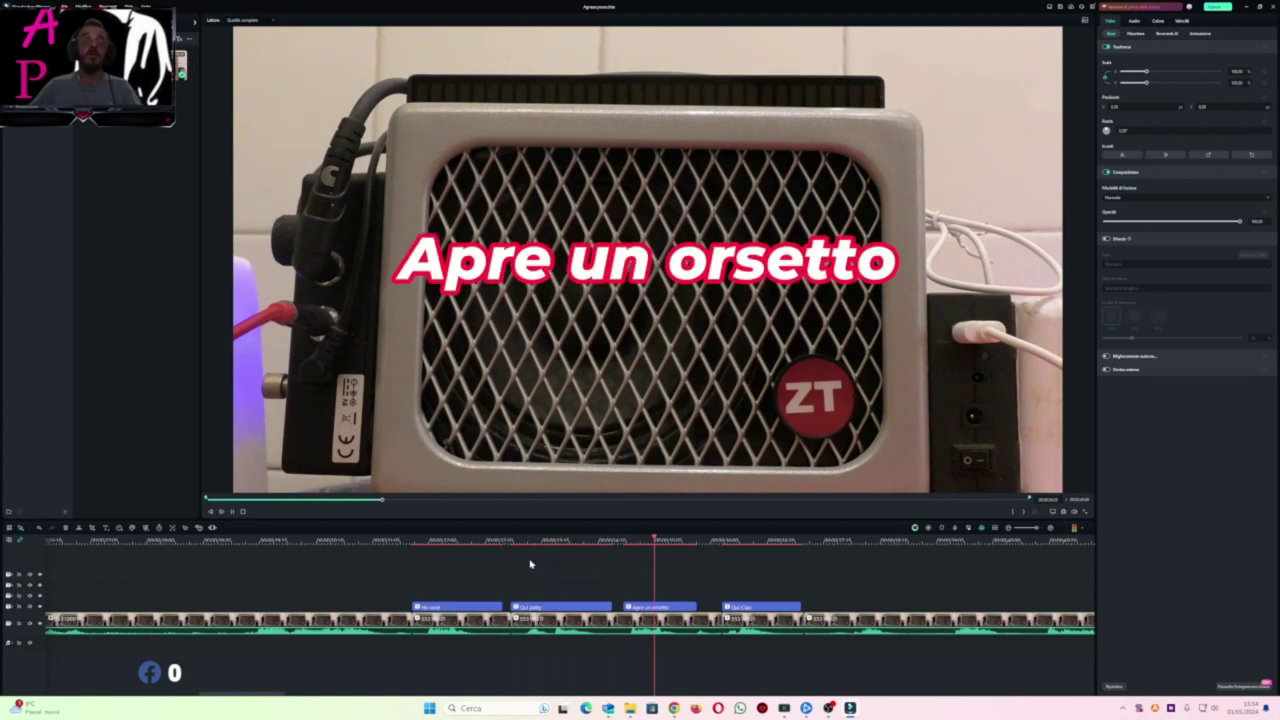
pyautogui.press('space')
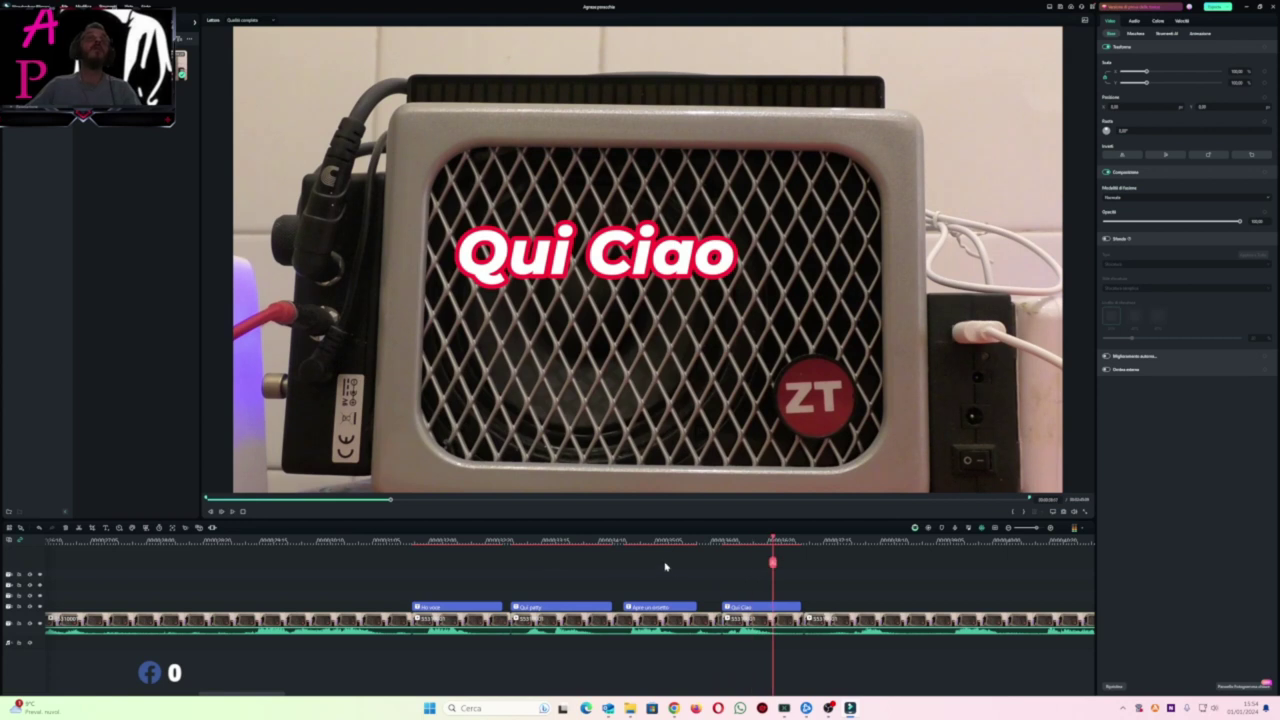
pyautogui.click(721, 537)
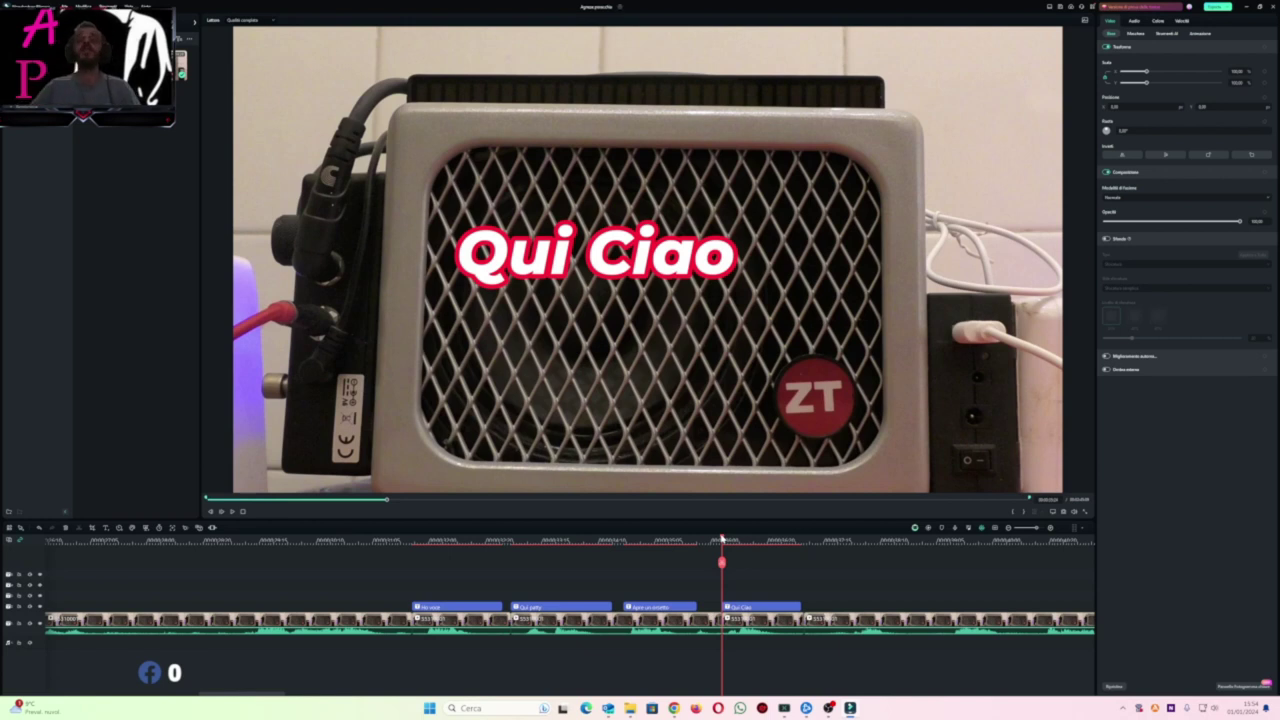
pyautogui.press('space')
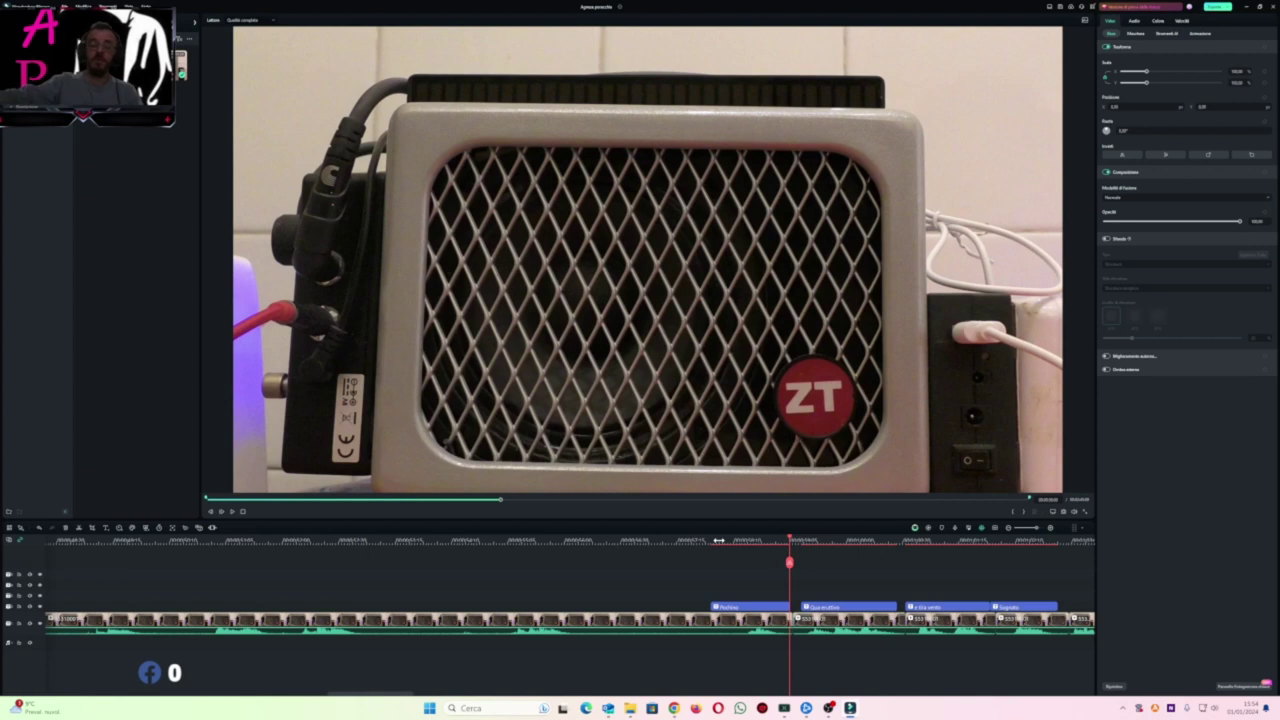
# Replay the "Qua eruttivo", "e tira vento" and "Sognato" segments to check each caption against the recorded voice.
pyautogui.press('space')
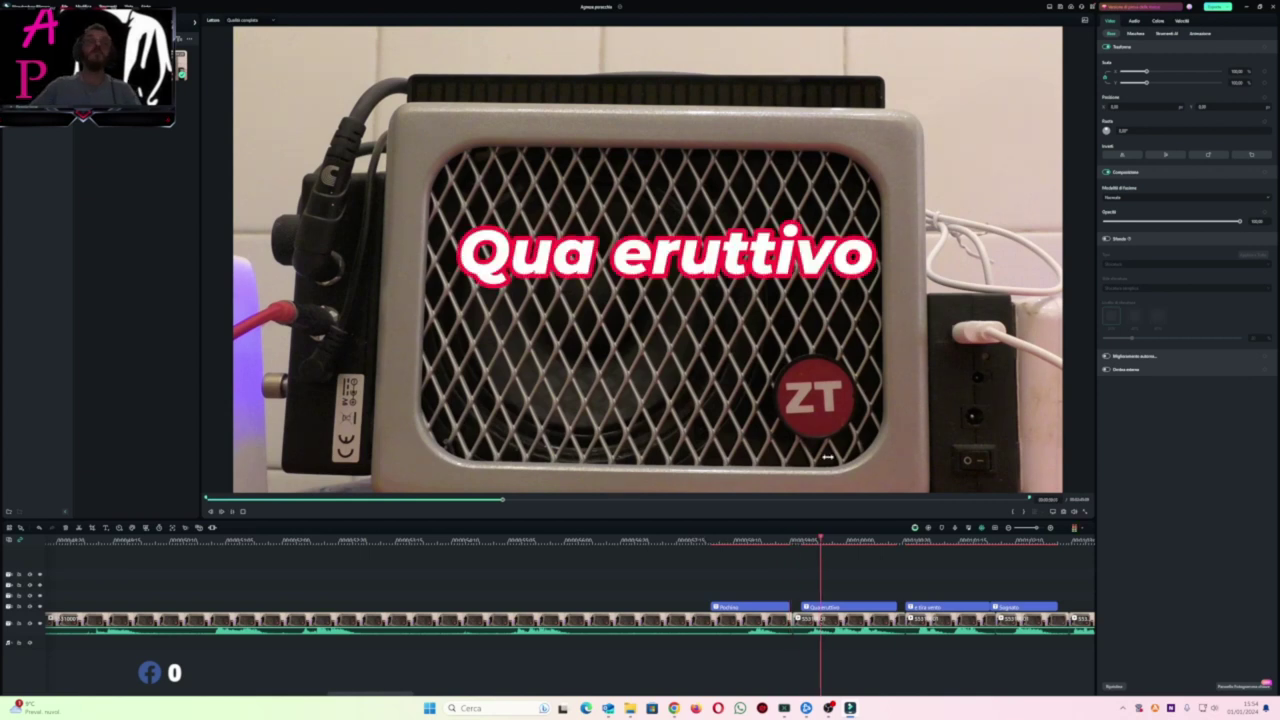
pyautogui.click(796, 541)
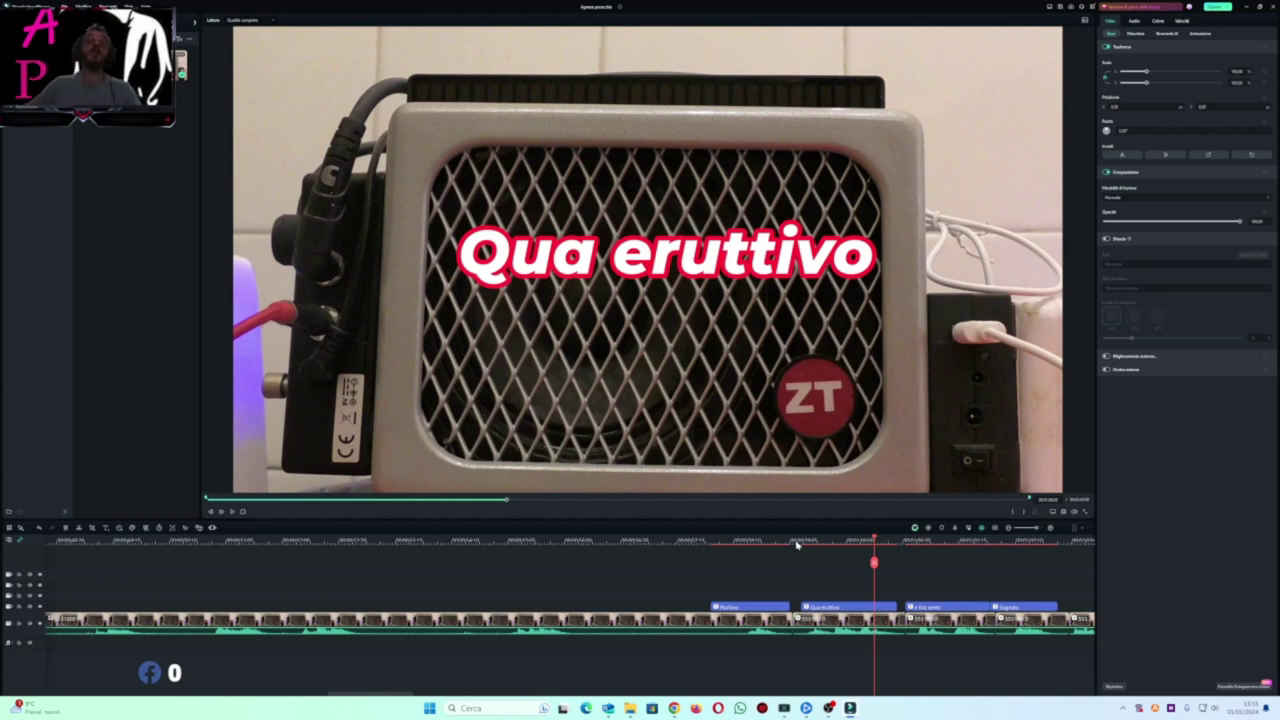
pyautogui.press('space')
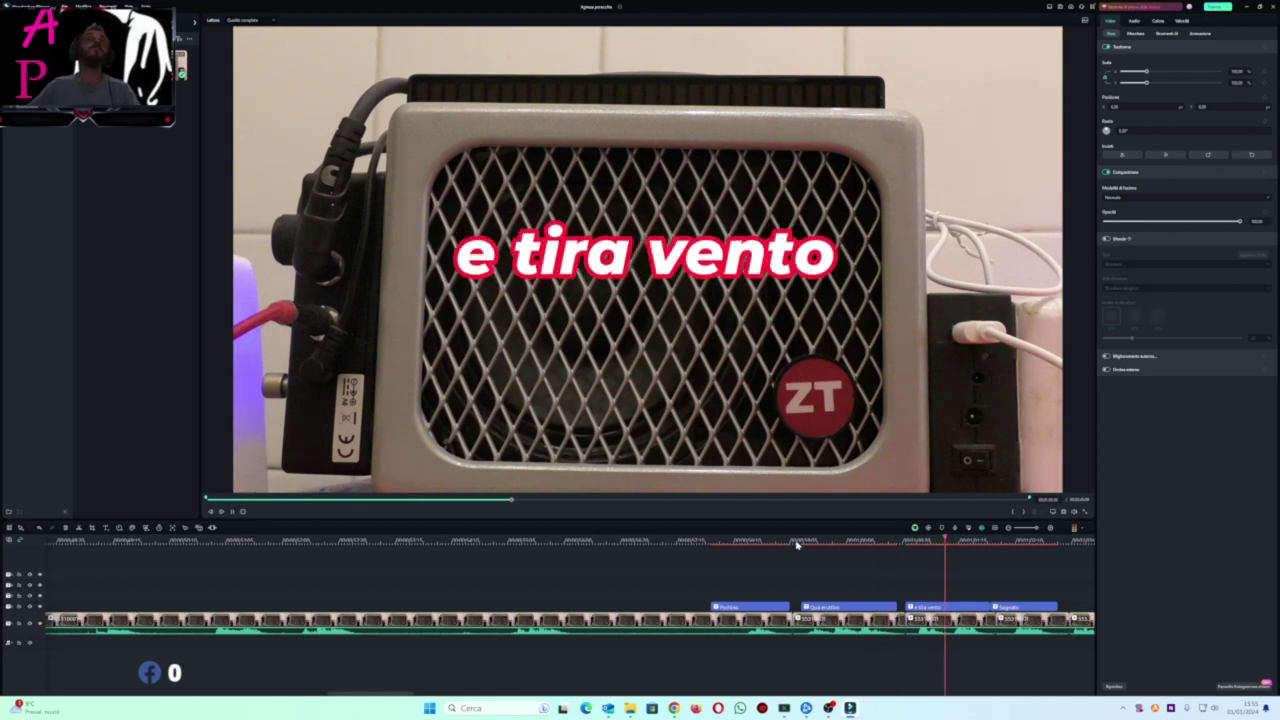
pyautogui.press('space')
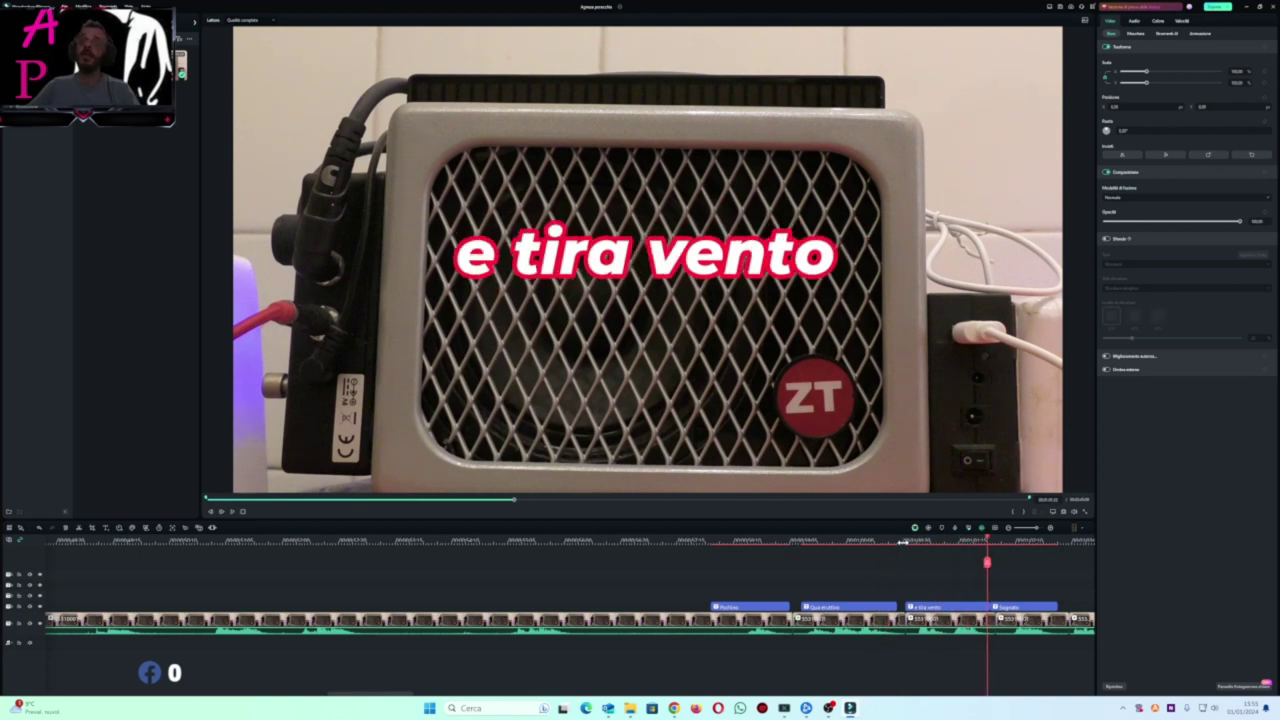
pyautogui.click(903, 542)
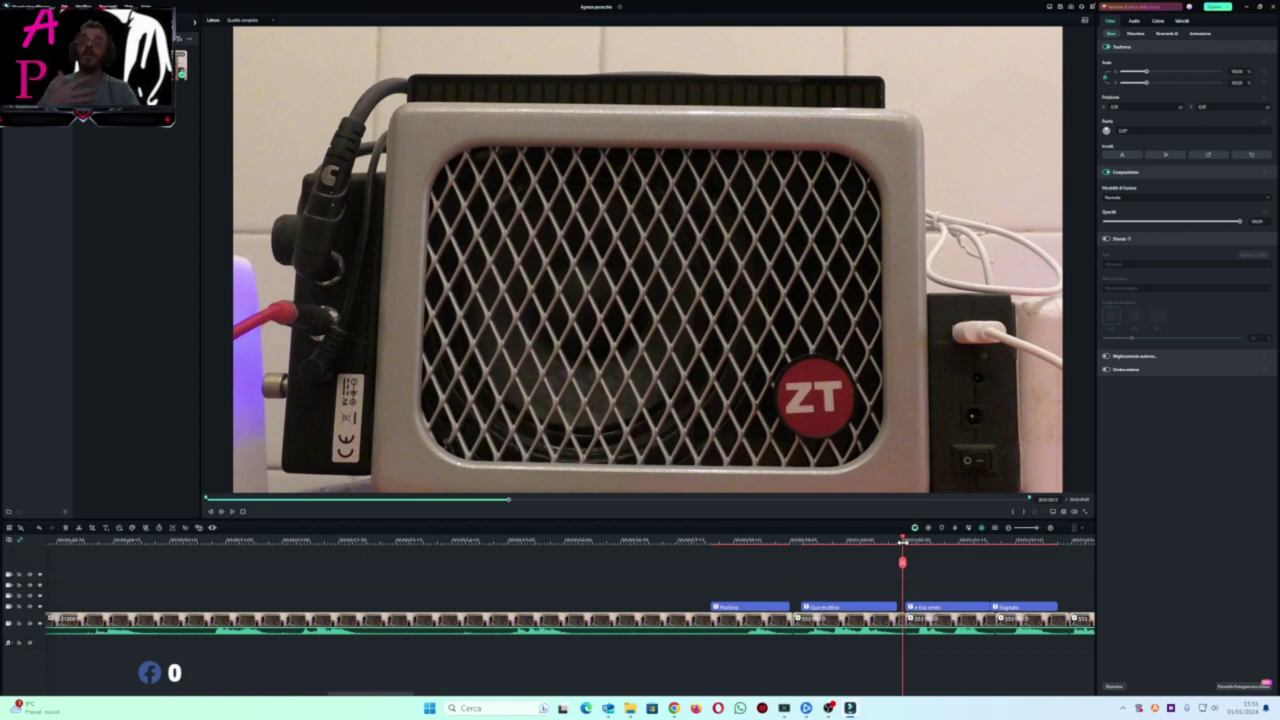
pyautogui.press('space')
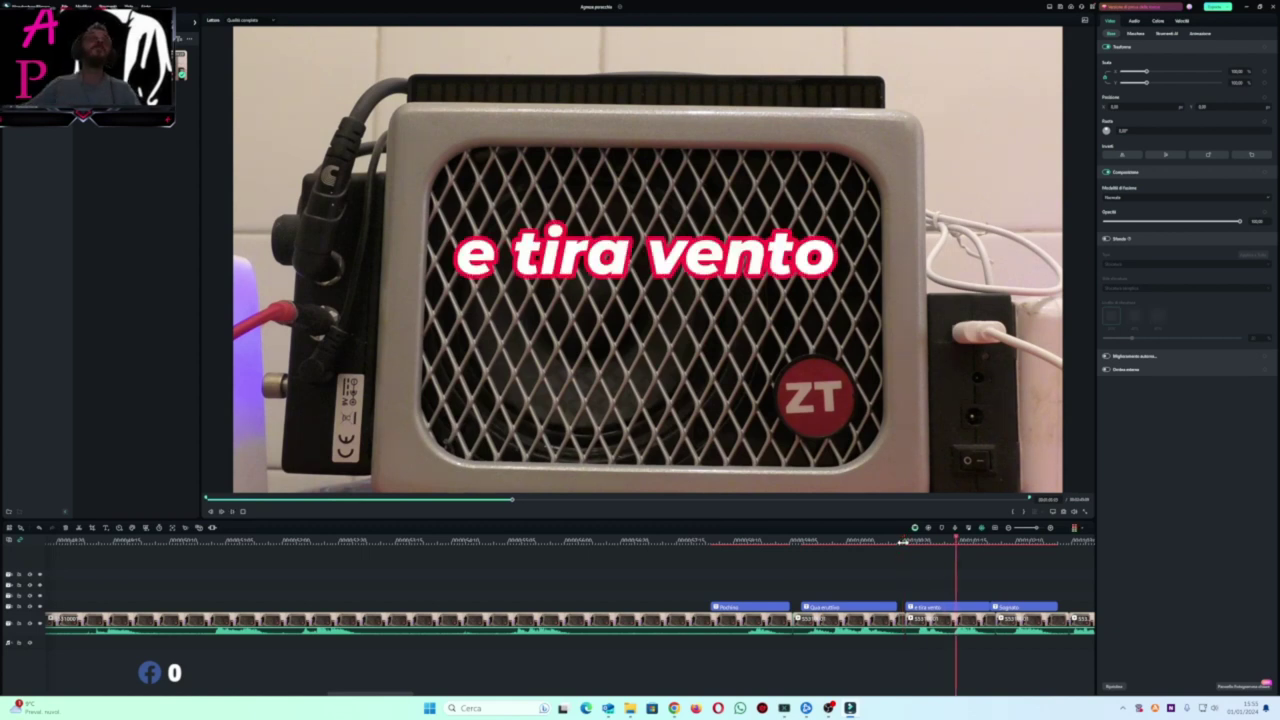
pyautogui.click(992, 540)
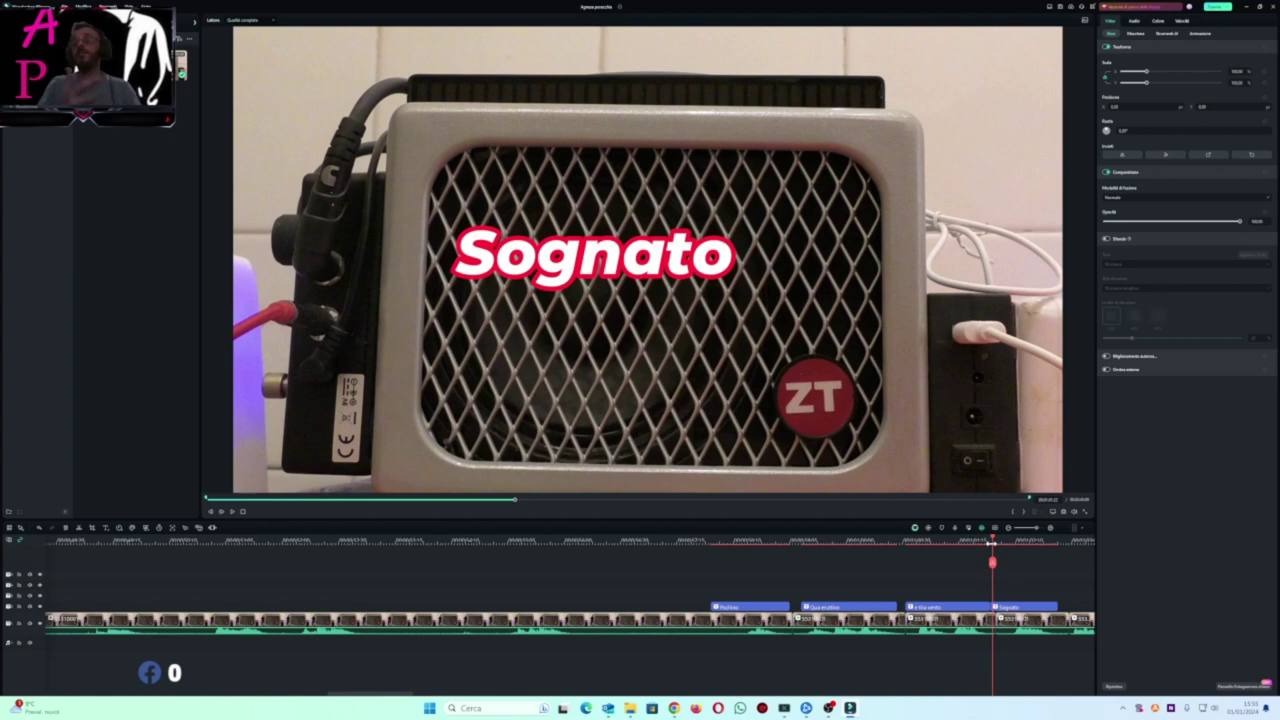
pyautogui.press('space')
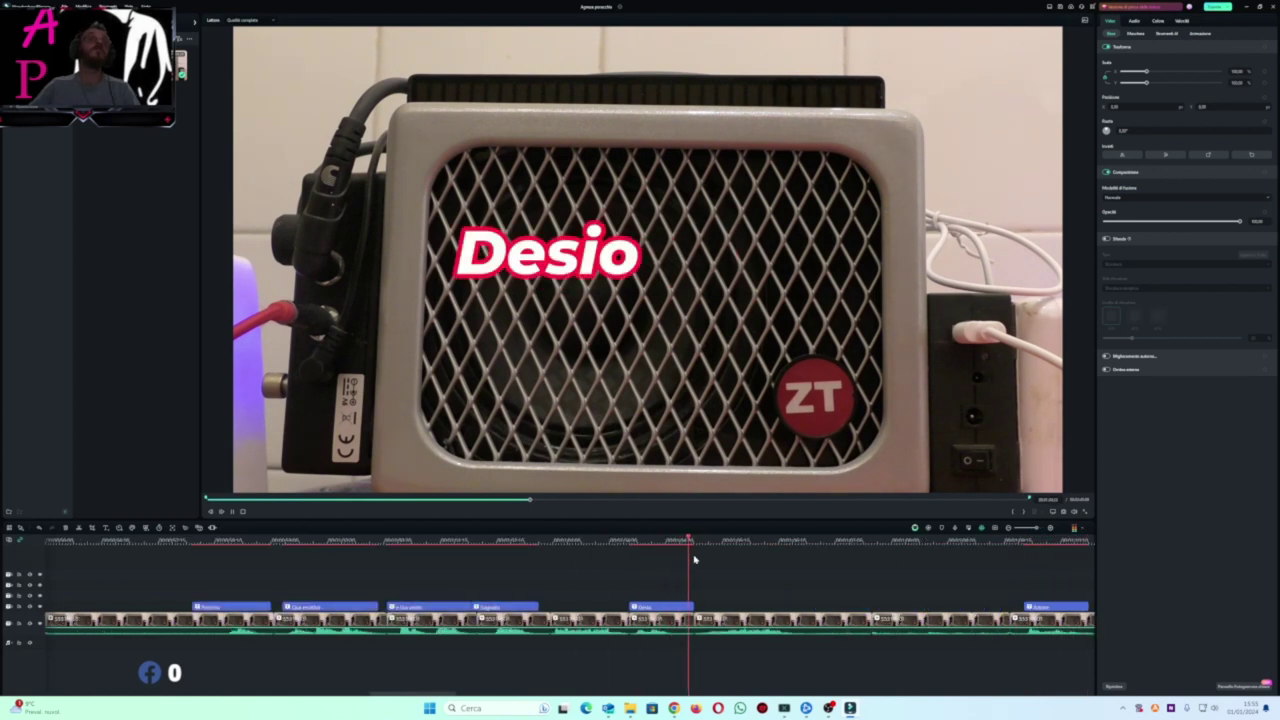
# Replay the clip from the start of the "Desio" caption and listen through to "Azione".
pyautogui.click(632, 540)
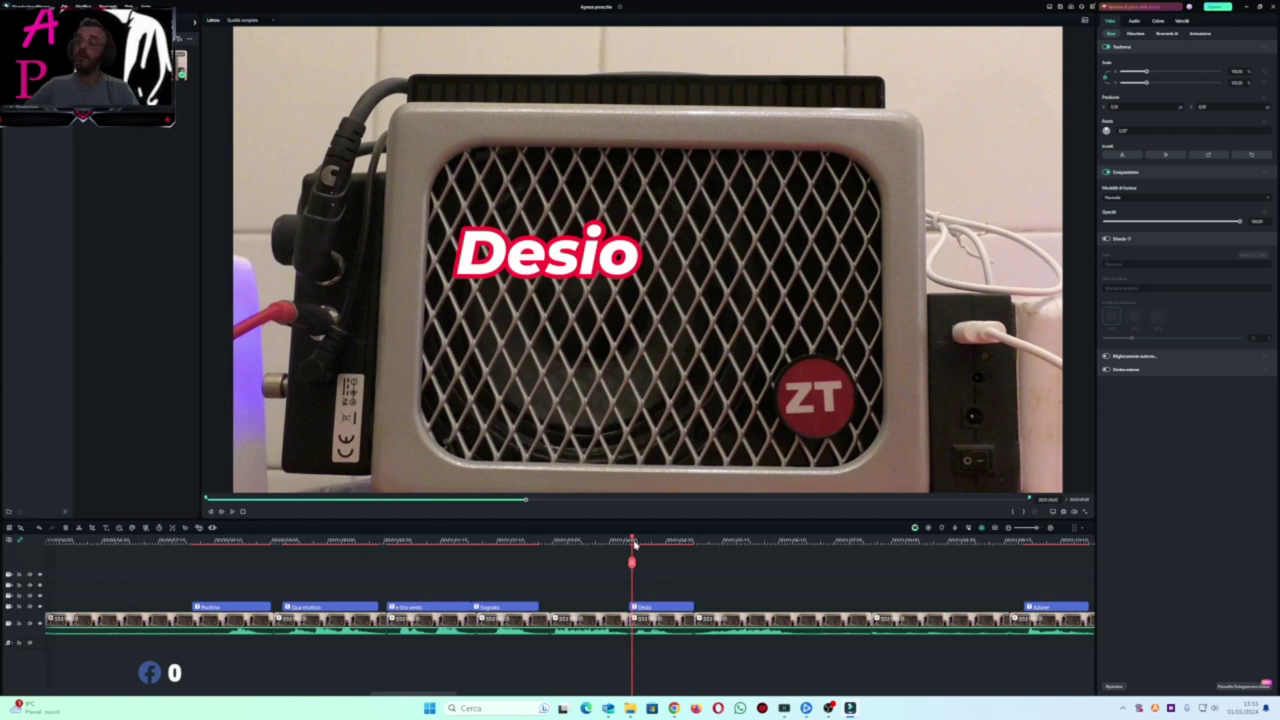
pyautogui.press('space')
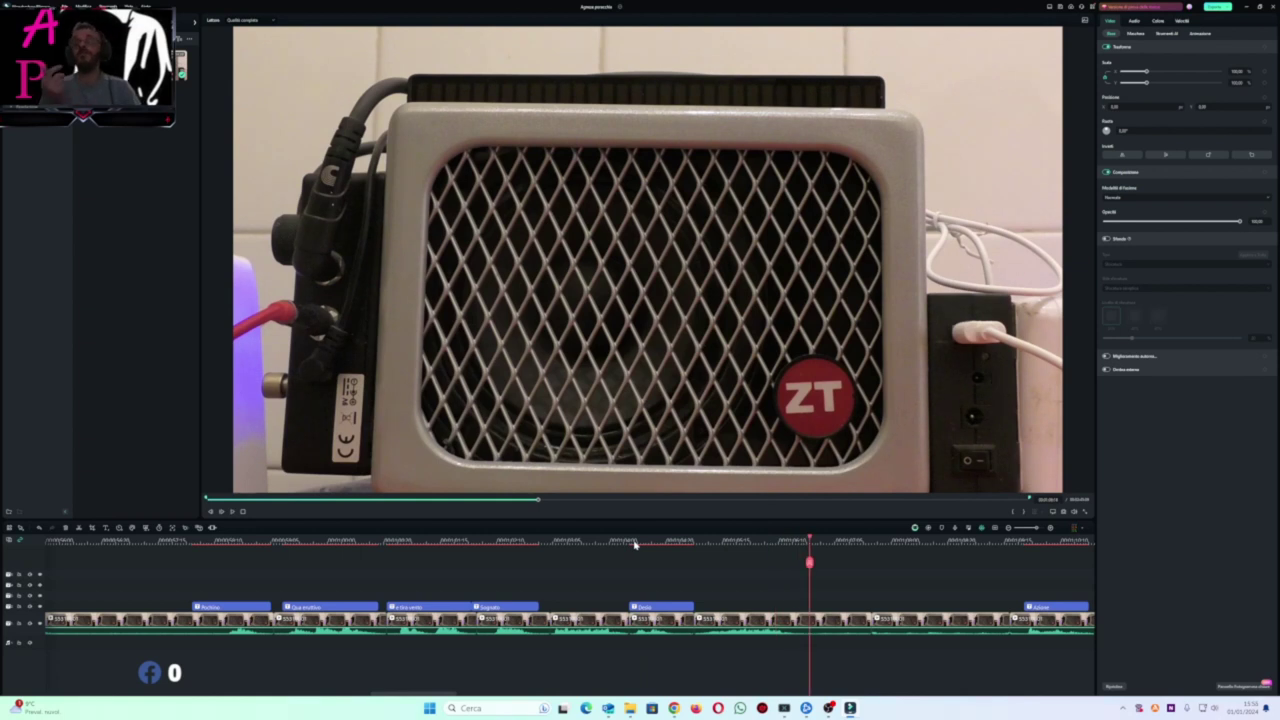
pyautogui.press('space')
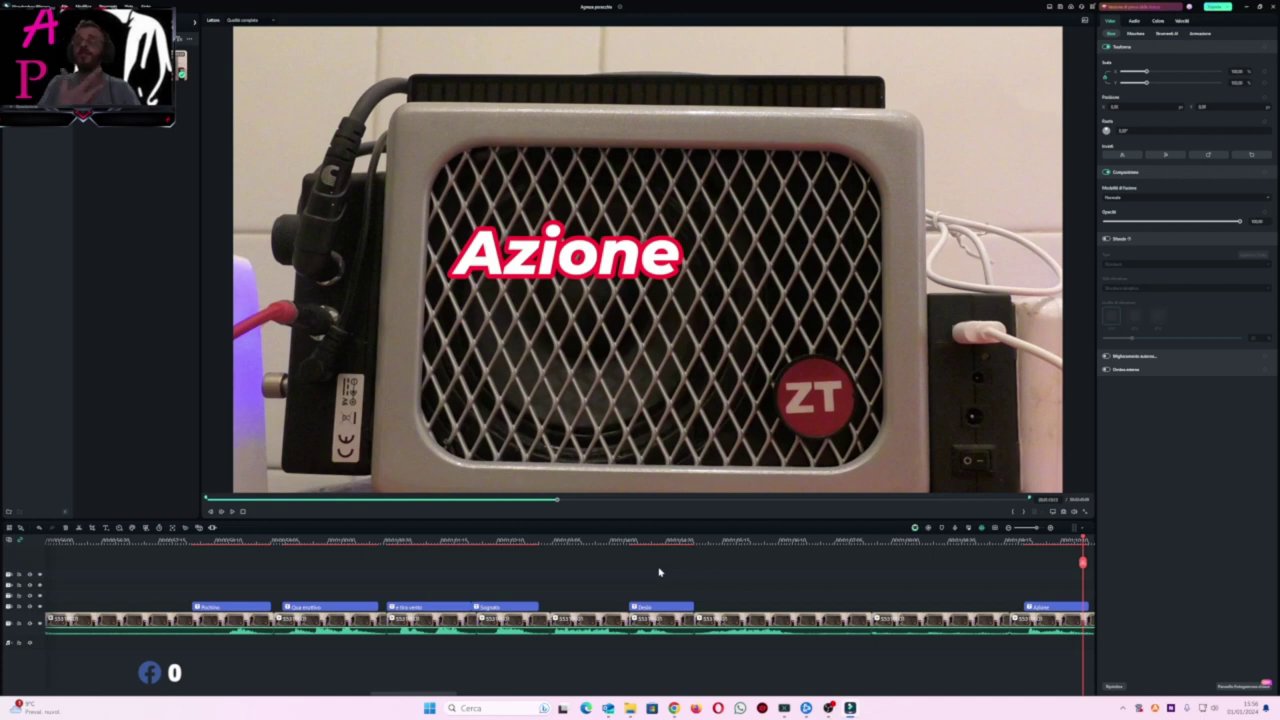
# Listen to the segments captioned from "C'è luce" to "Ora Sole", replaying from just before "C'è luce" and "Qua le messe".
pyautogui.press('space')
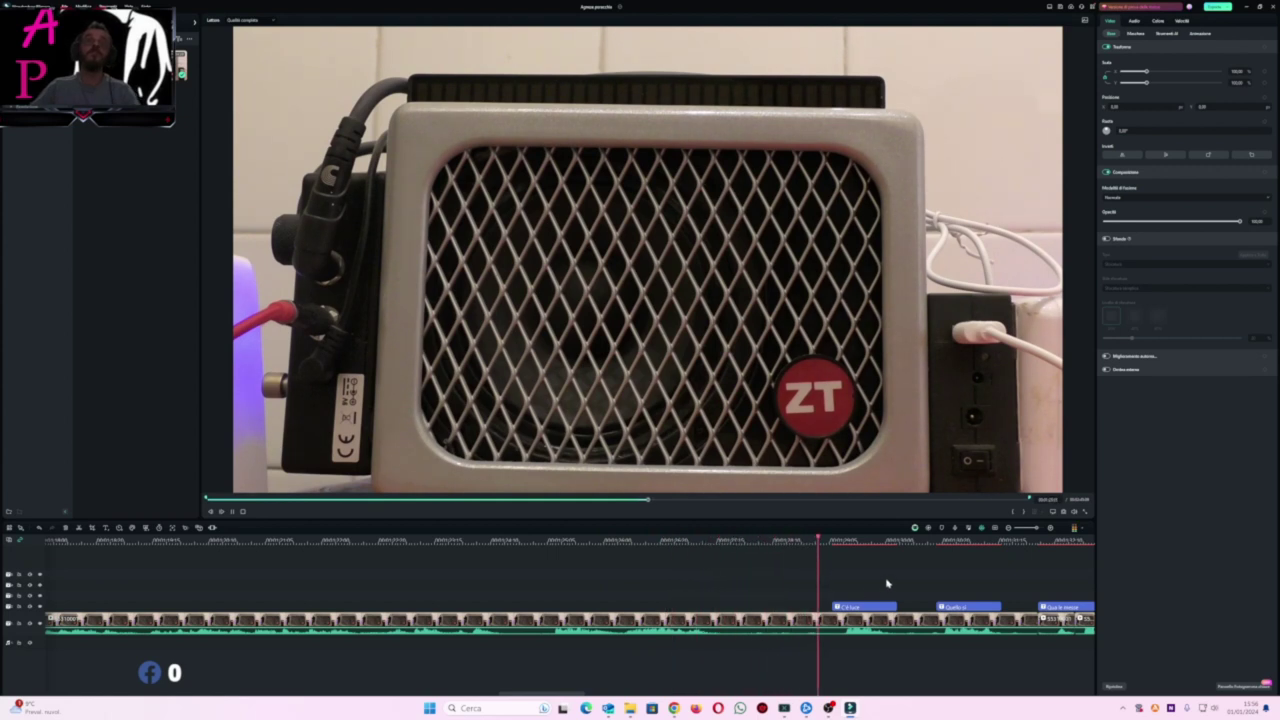
pyautogui.click(823, 545)
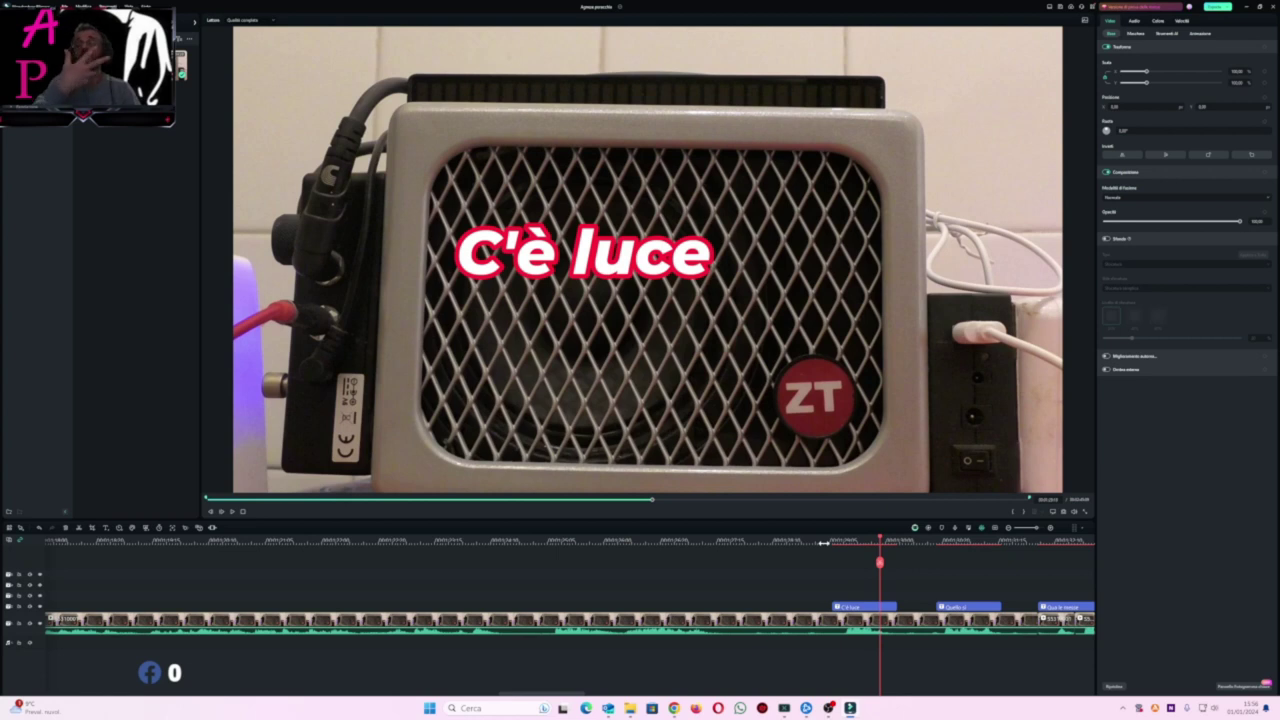
pyautogui.press('space')
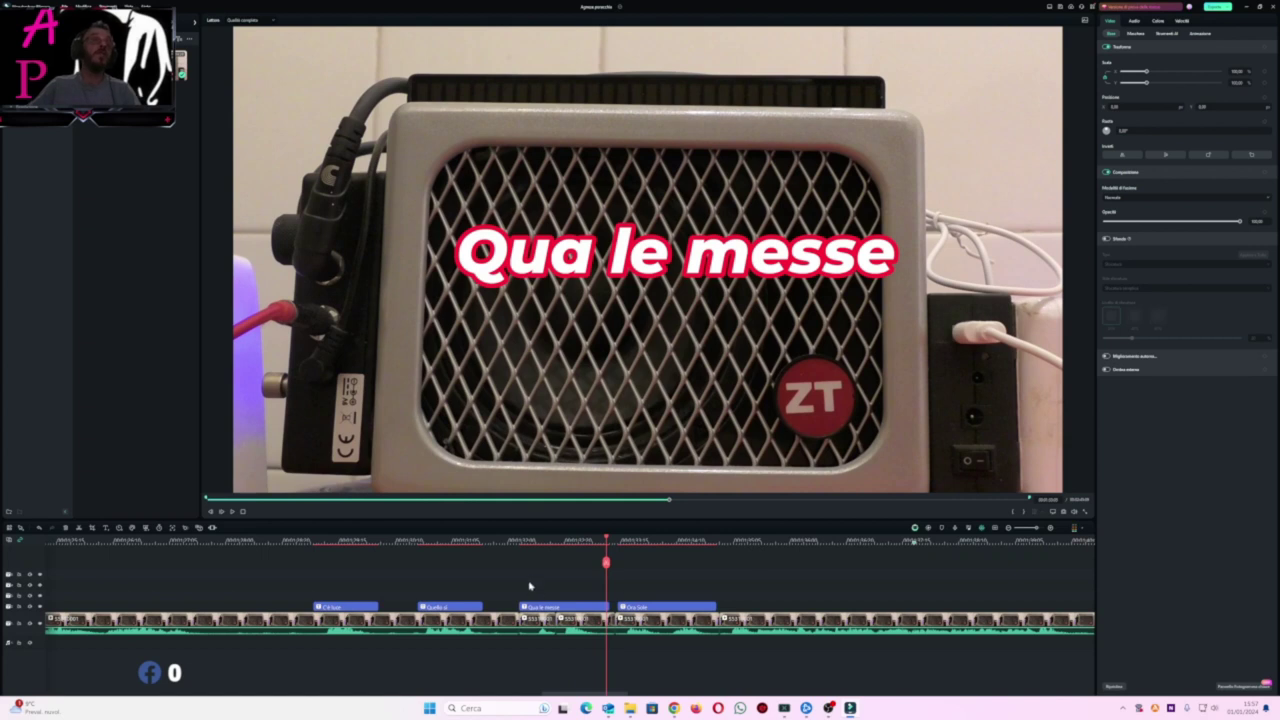
pyautogui.click(511, 538)
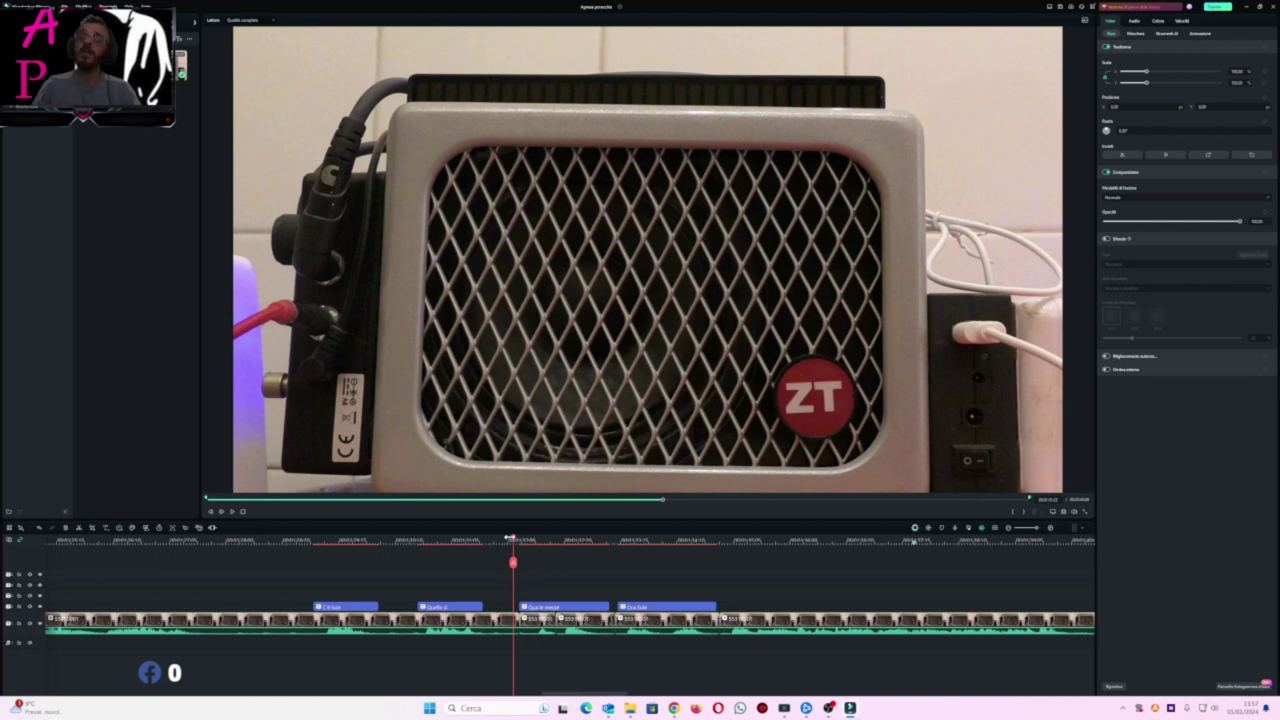
pyautogui.press('space')
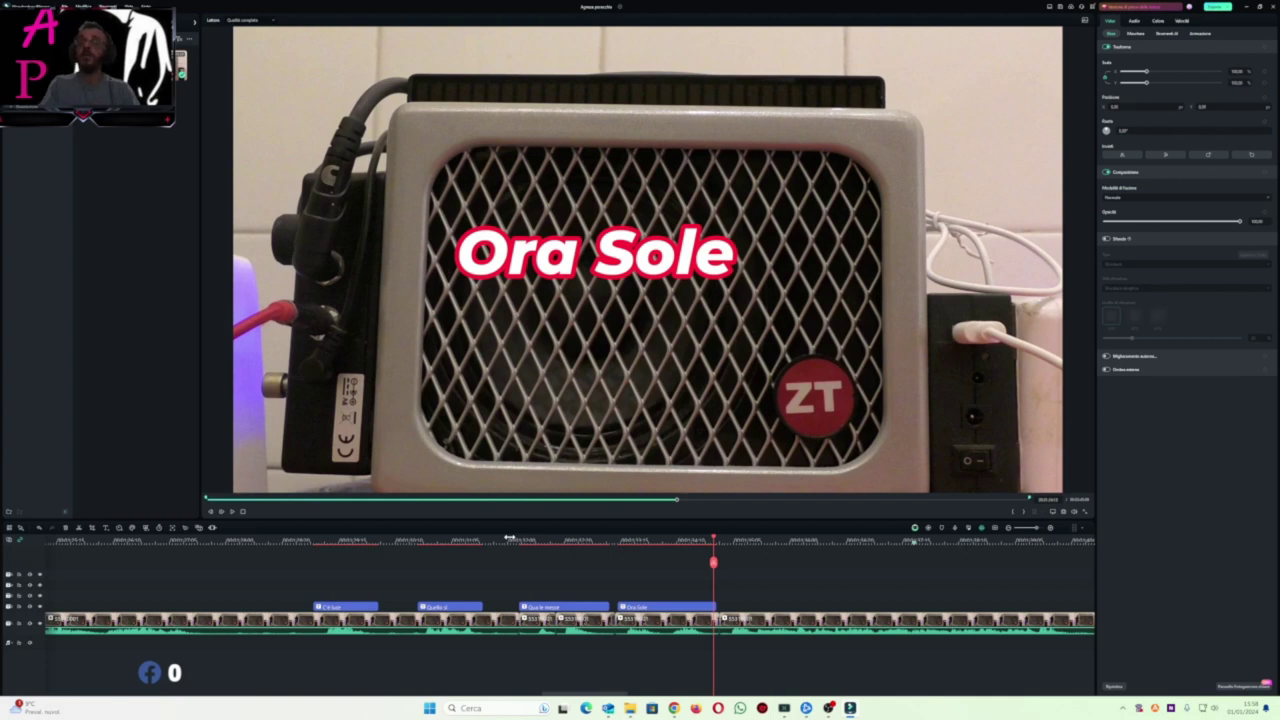
# Continue playback to the "Qua non sento niente" caption and replay its segment from the beginning.
pyautogui.press('space')
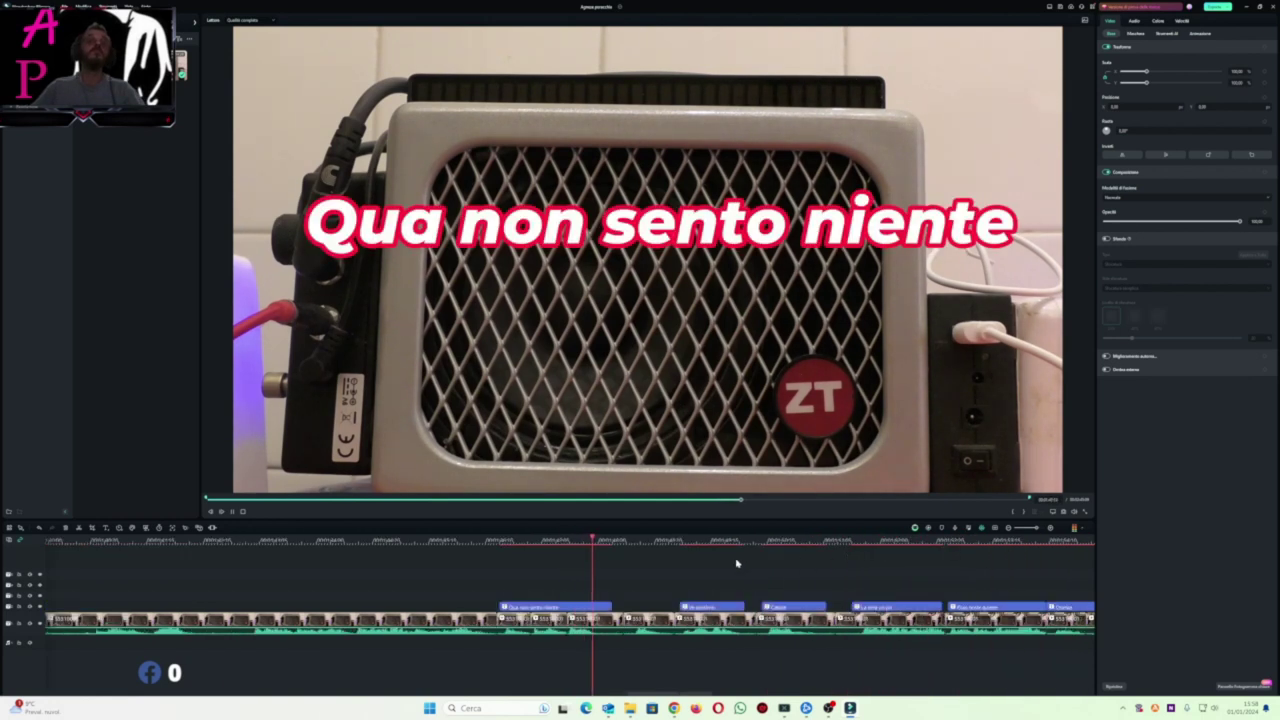
pyautogui.click(502, 541)
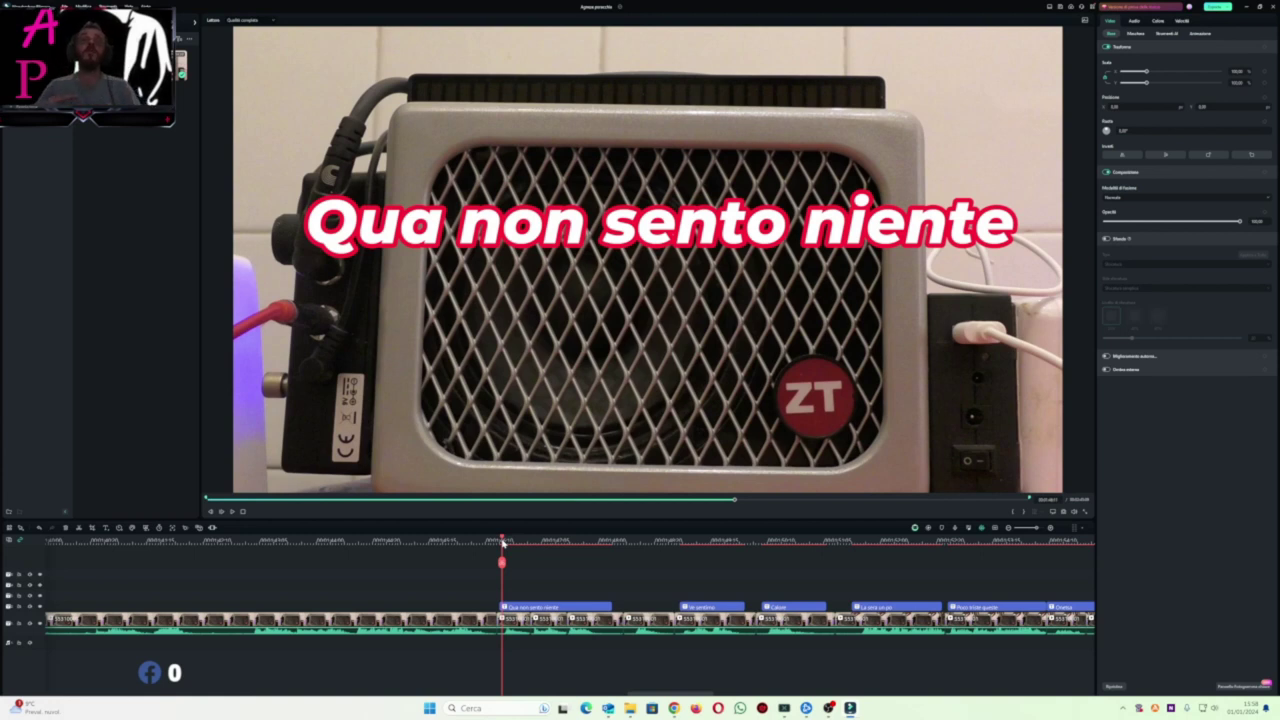
pyautogui.press('space')
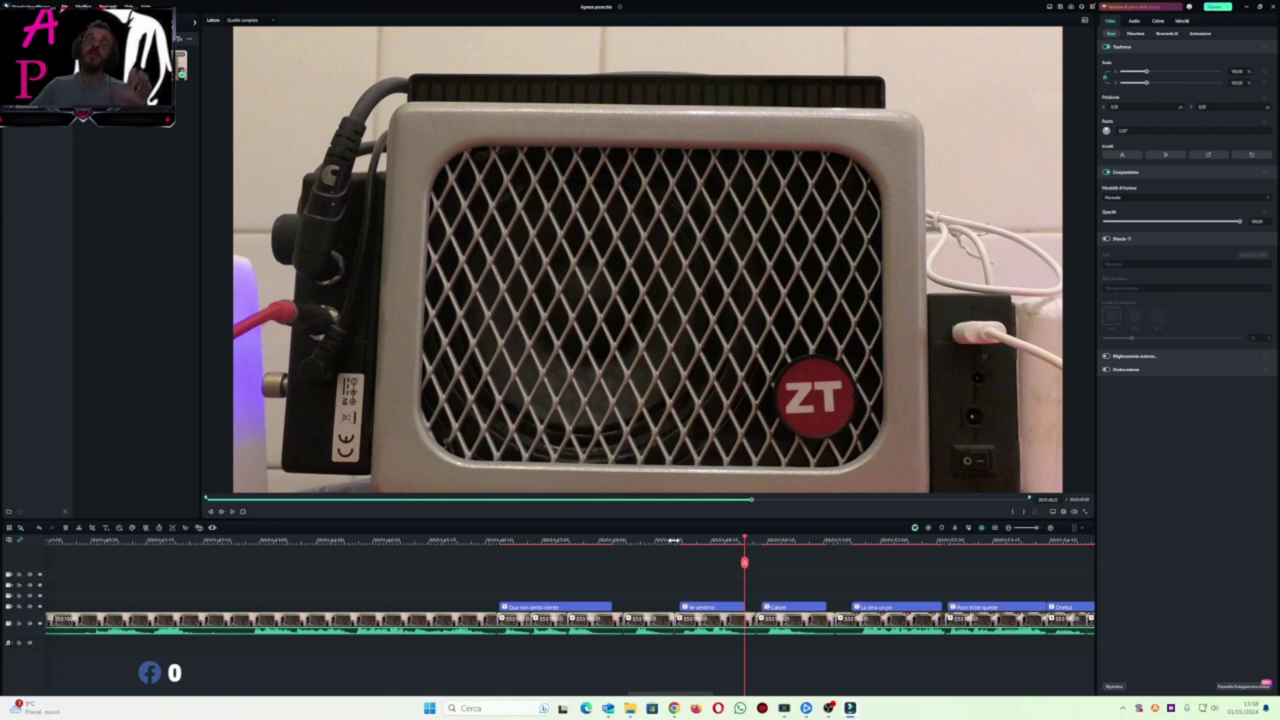
# Listen to the "Calore" segment and replay "La sera un po contrari" from just before its caption to check both against the voice.
pyautogui.press('space')
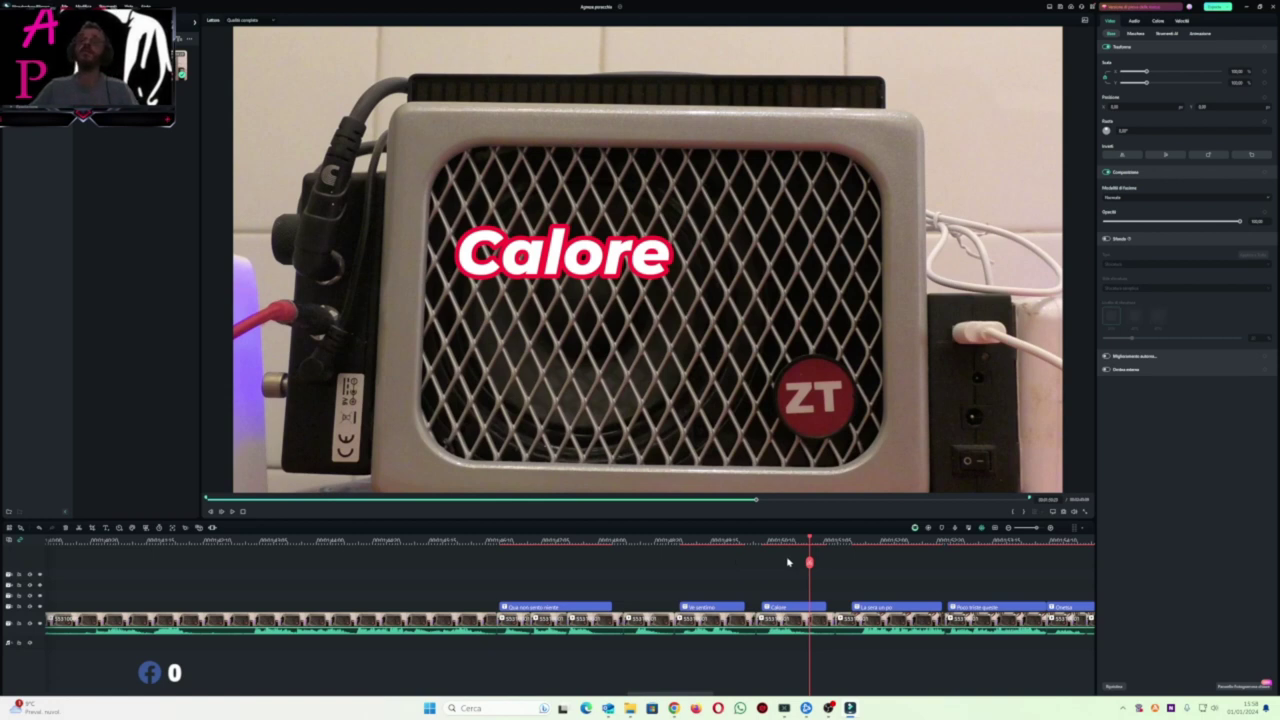
pyautogui.press('space')
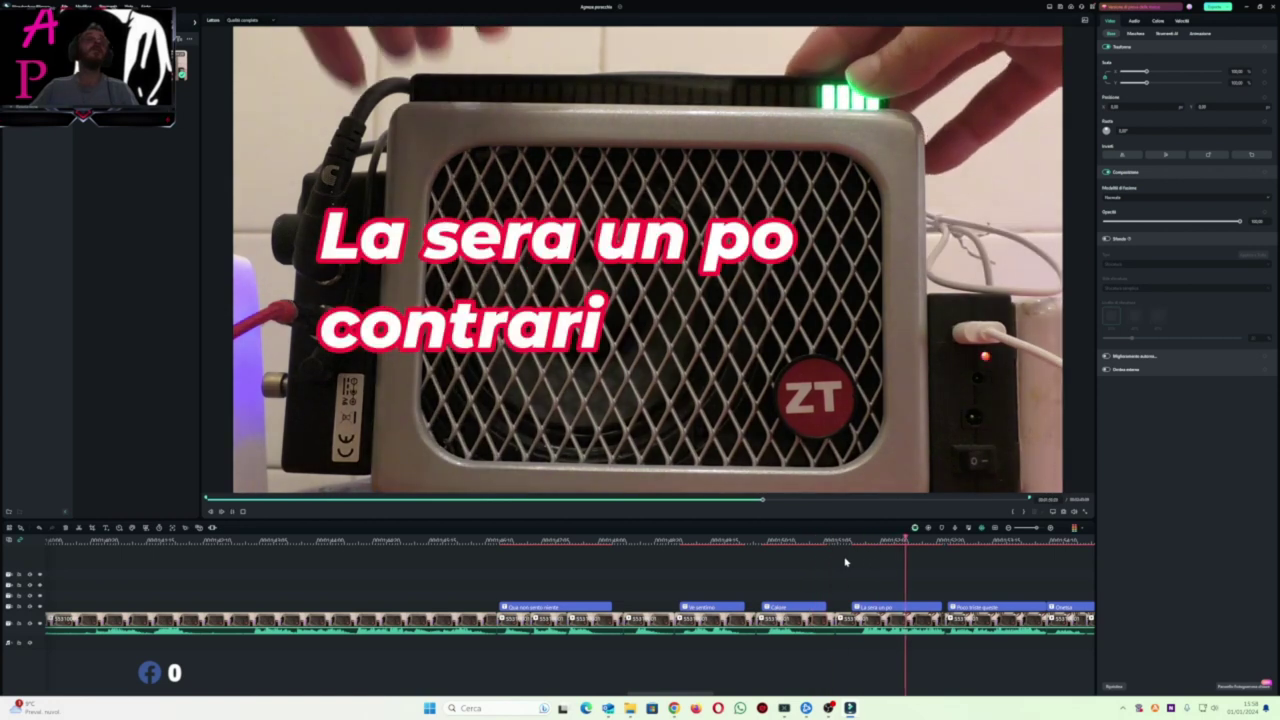
pyautogui.press('space')
pyautogui.click(843, 540)
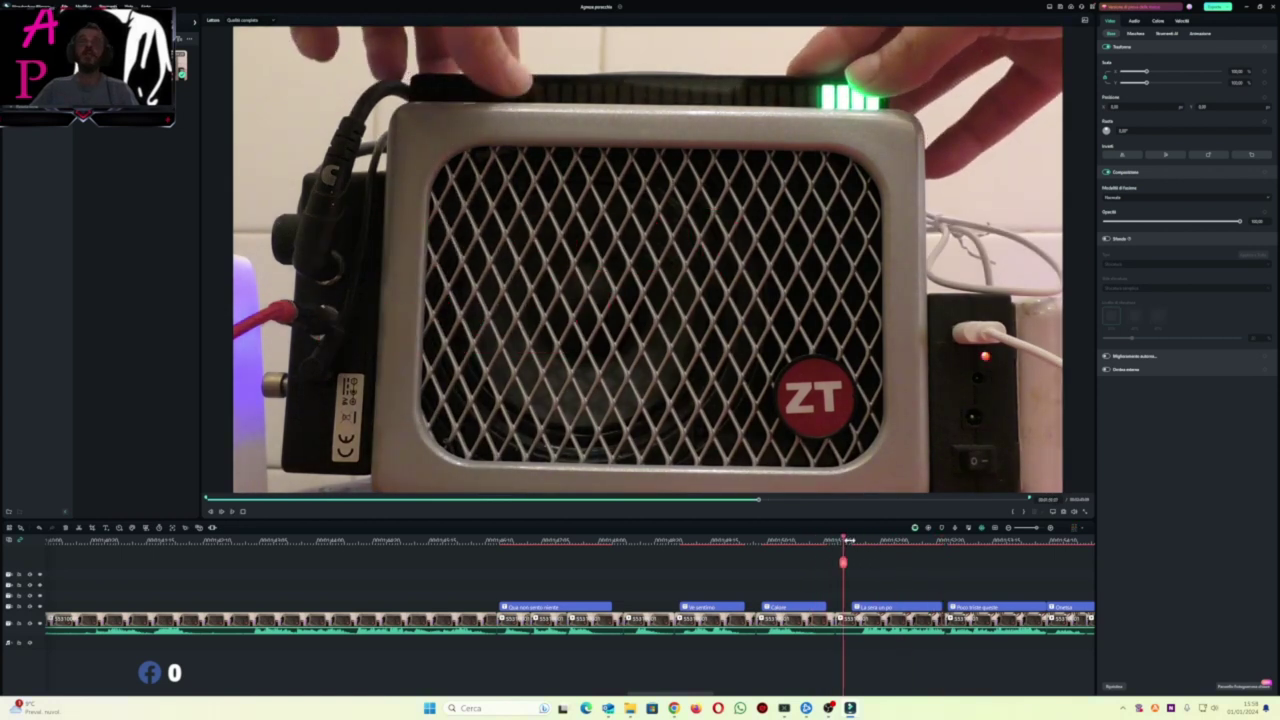
pyautogui.press('space')
pyautogui.press('space')
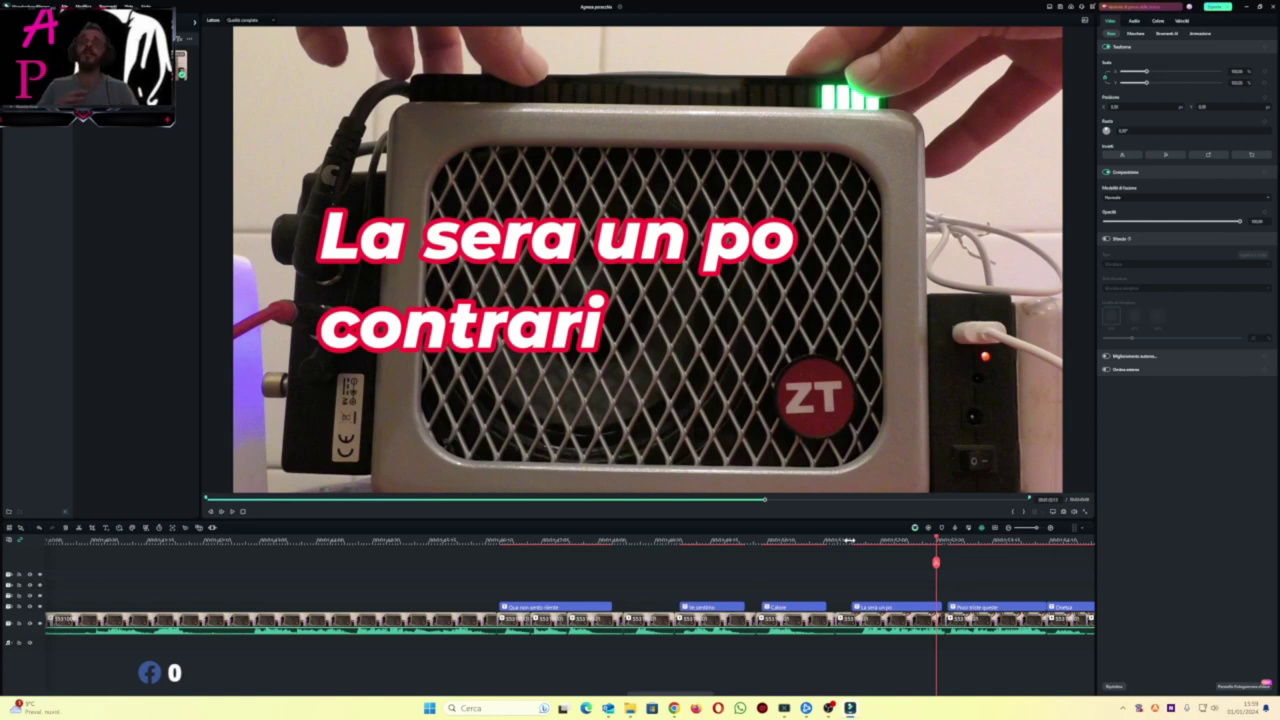
# Play the "Poco triste queste accuse" segment repeatedly through the "Onetsa" caption to compare both captions with the recorded voice.
pyautogui.press('space')
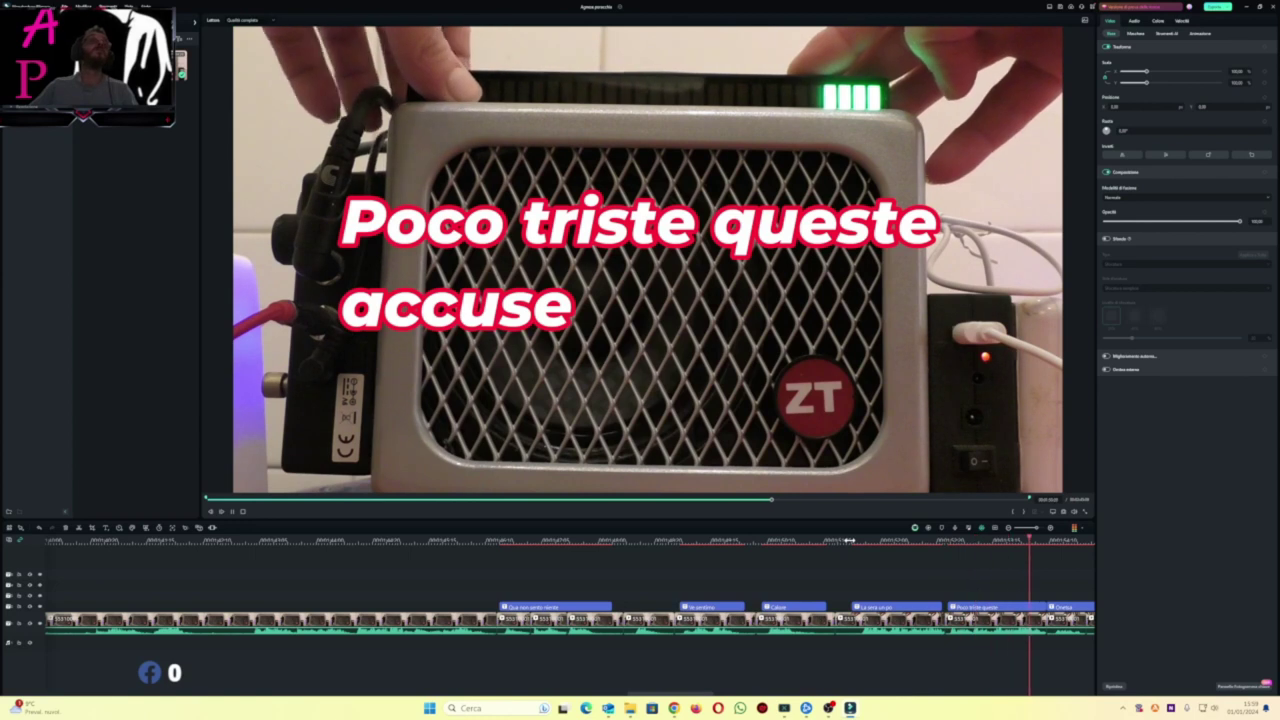
pyautogui.click(937, 541)
pyautogui.press('space')
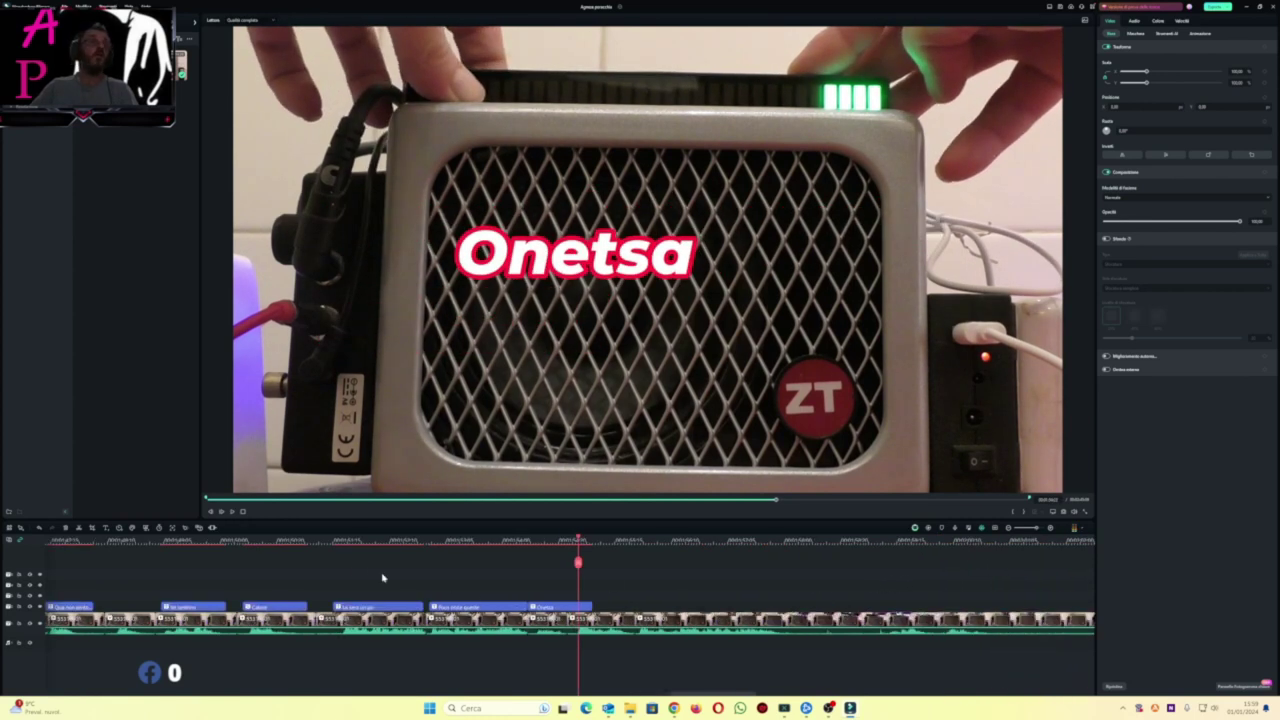
pyautogui.click(428, 541)
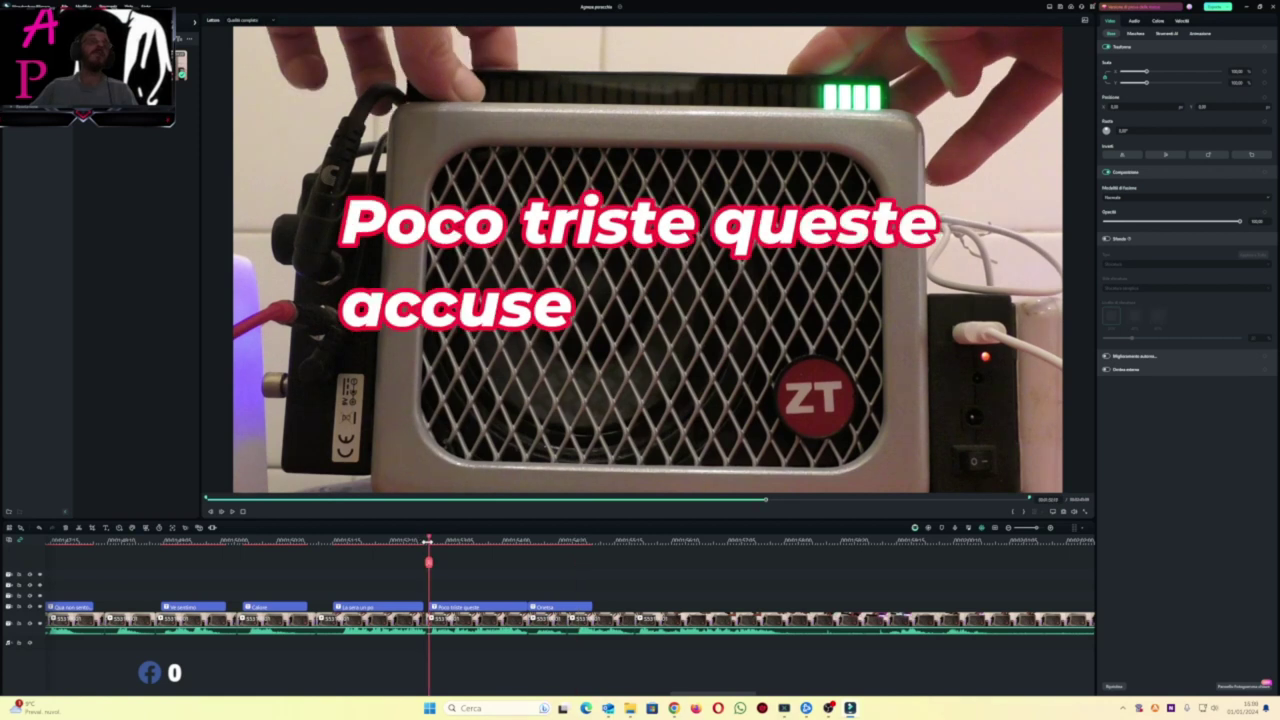
pyautogui.click(423, 541)
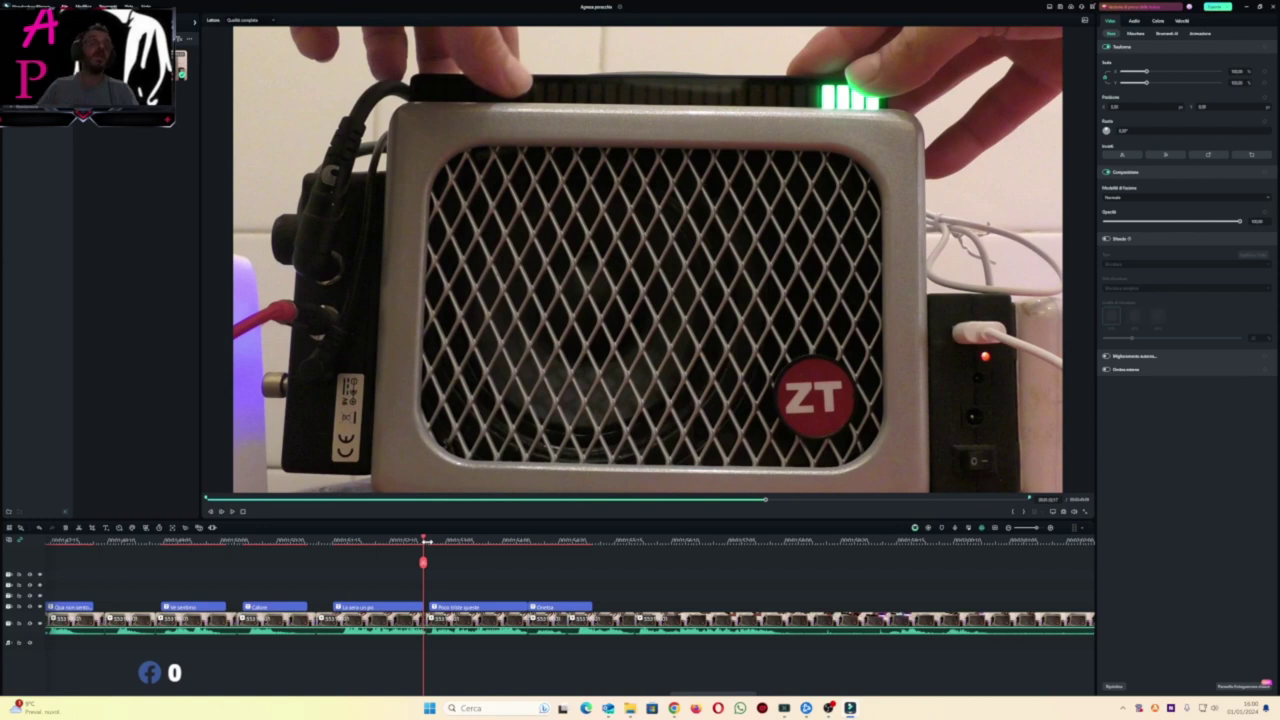
pyautogui.press('space')
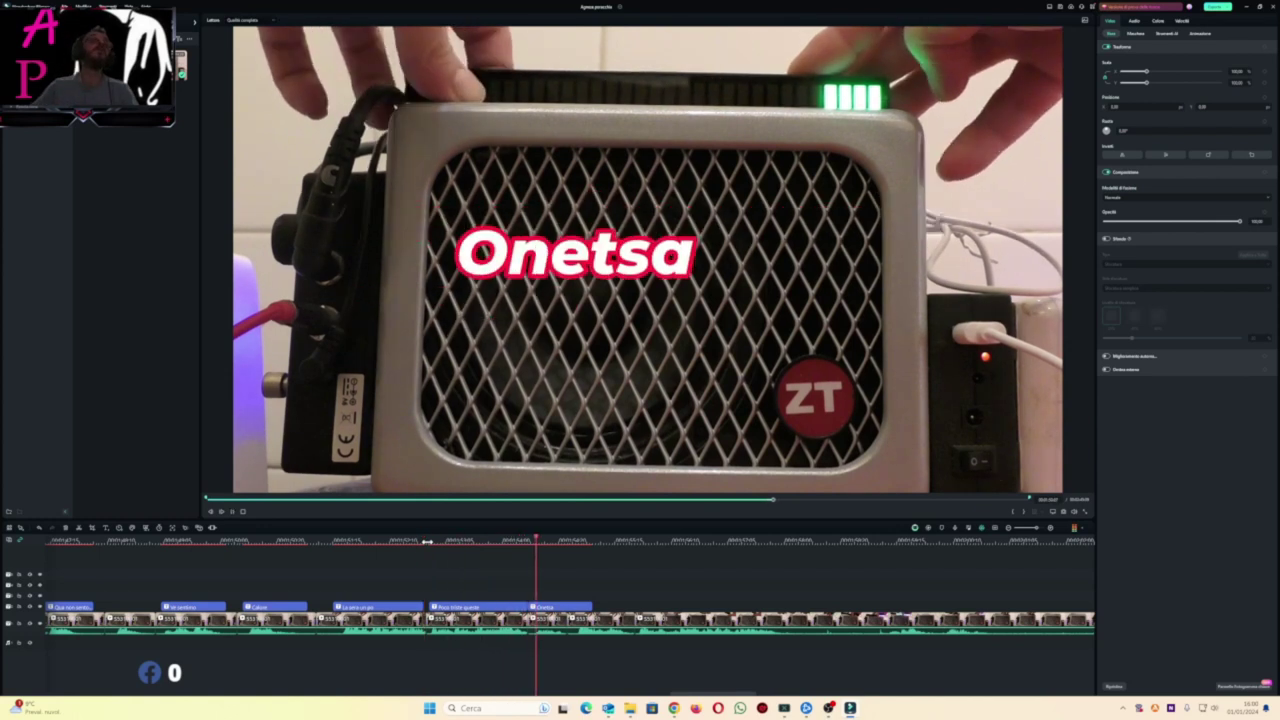
pyautogui.press('space')
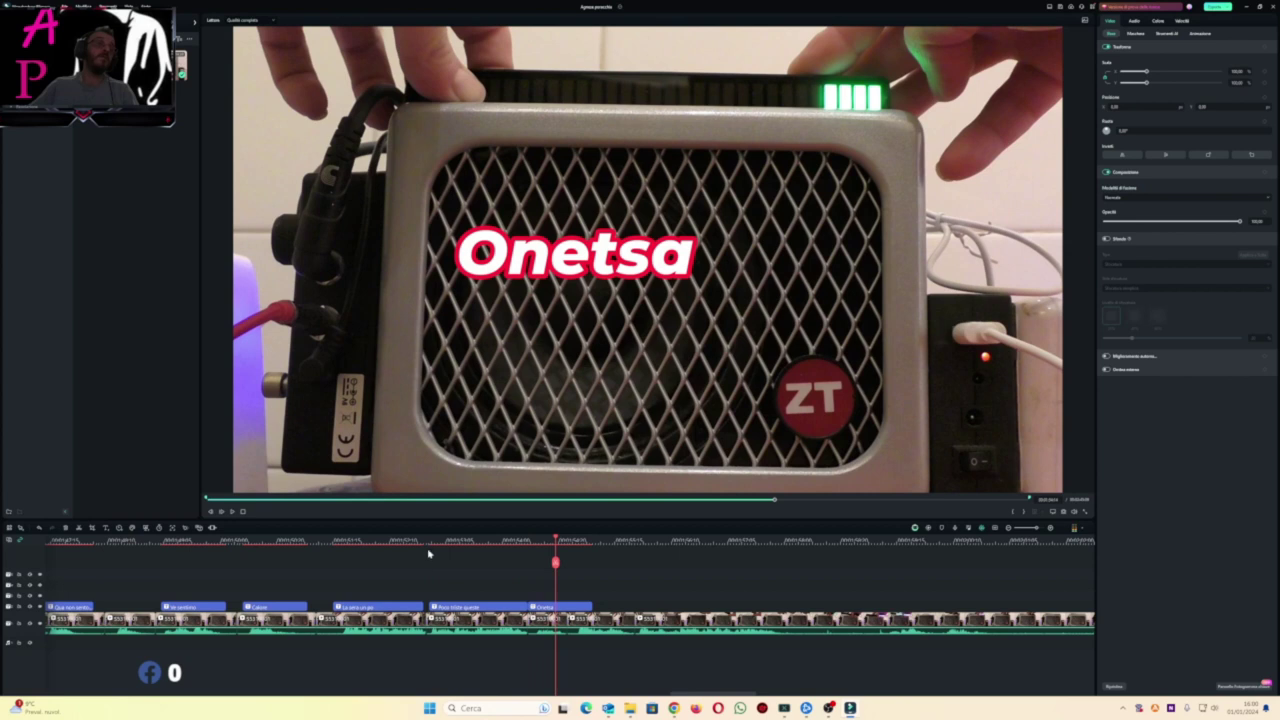
pyautogui.click(426, 541)
pyautogui.press('space')
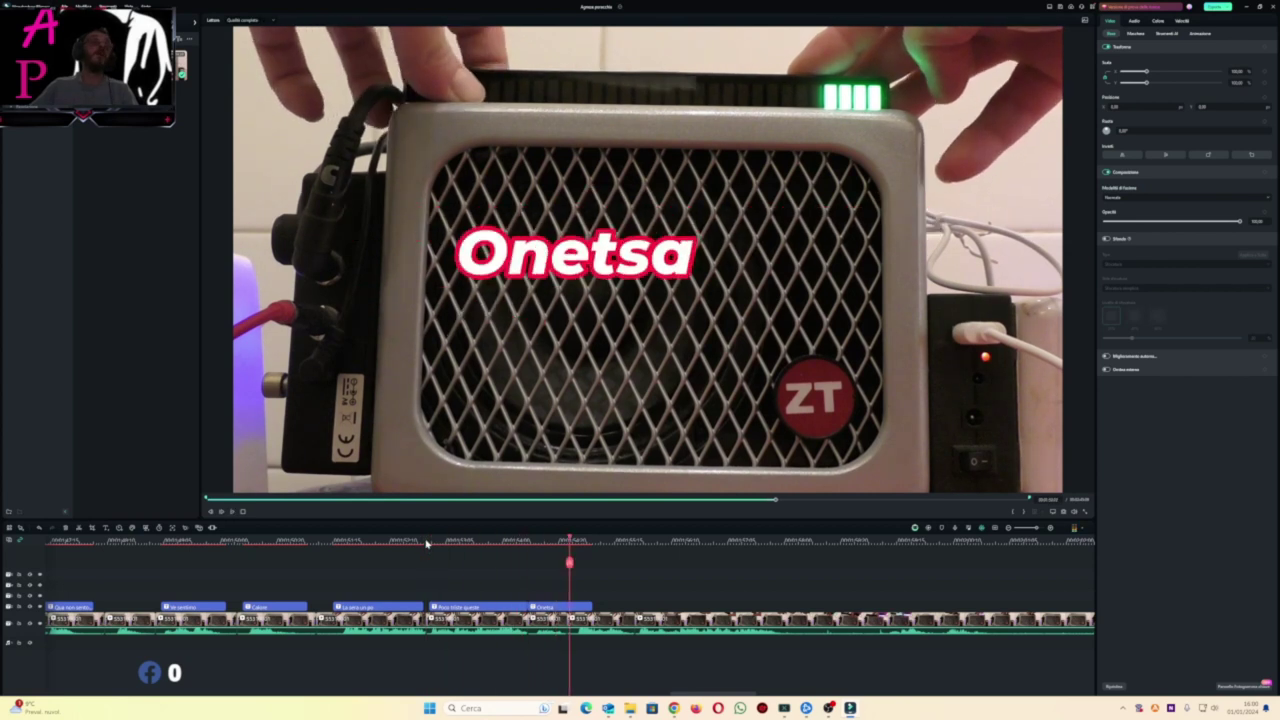
pyautogui.click(457, 541)
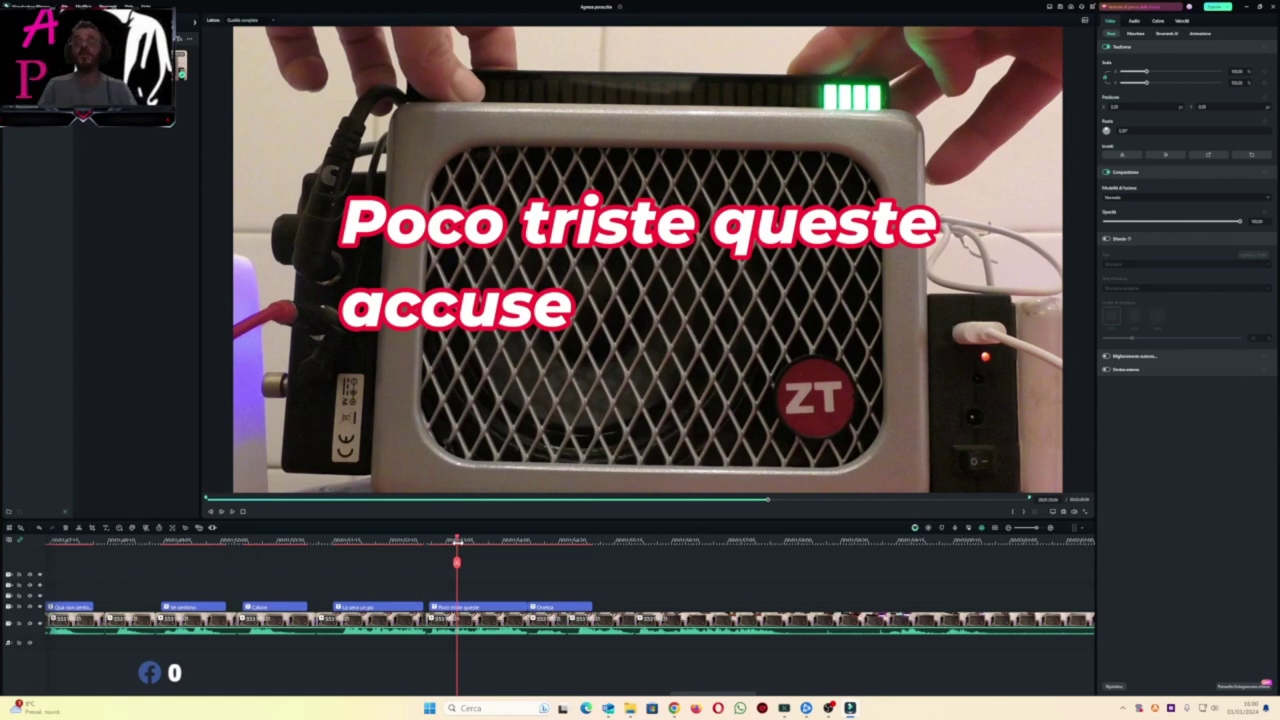
# Play on from "Poco triste queste accuse" through the uncaptioned stretch, pausing shortly before the next group of captions.
pyautogui.press('space')
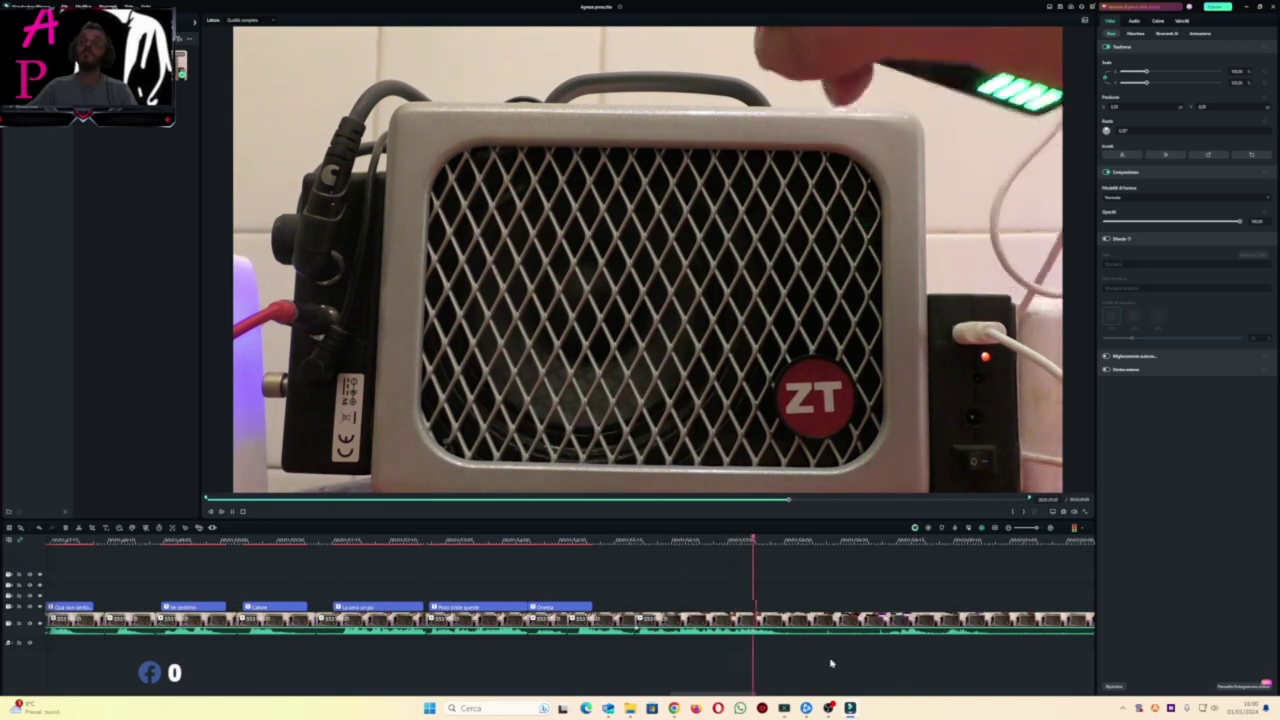
pyautogui.click(1009, 529)
pyautogui.click(1009, 529)
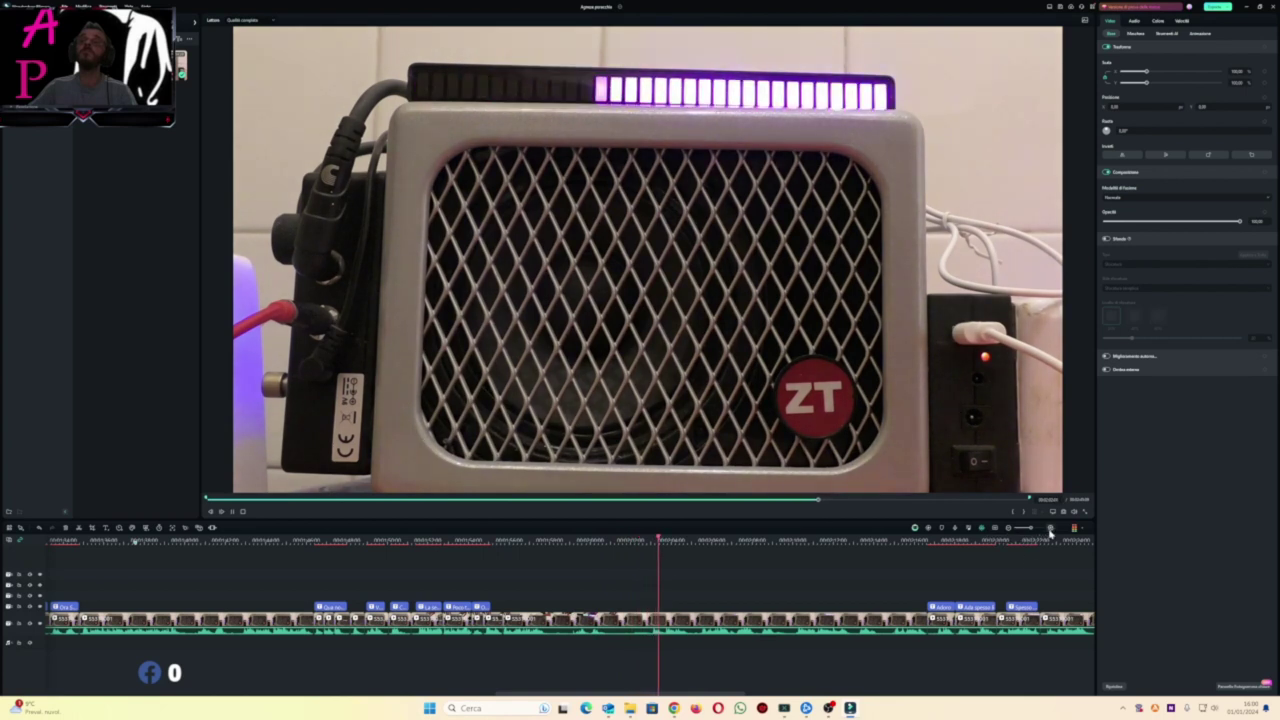
pyautogui.click(1050, 529)
pyautogui.click(1050, 529)
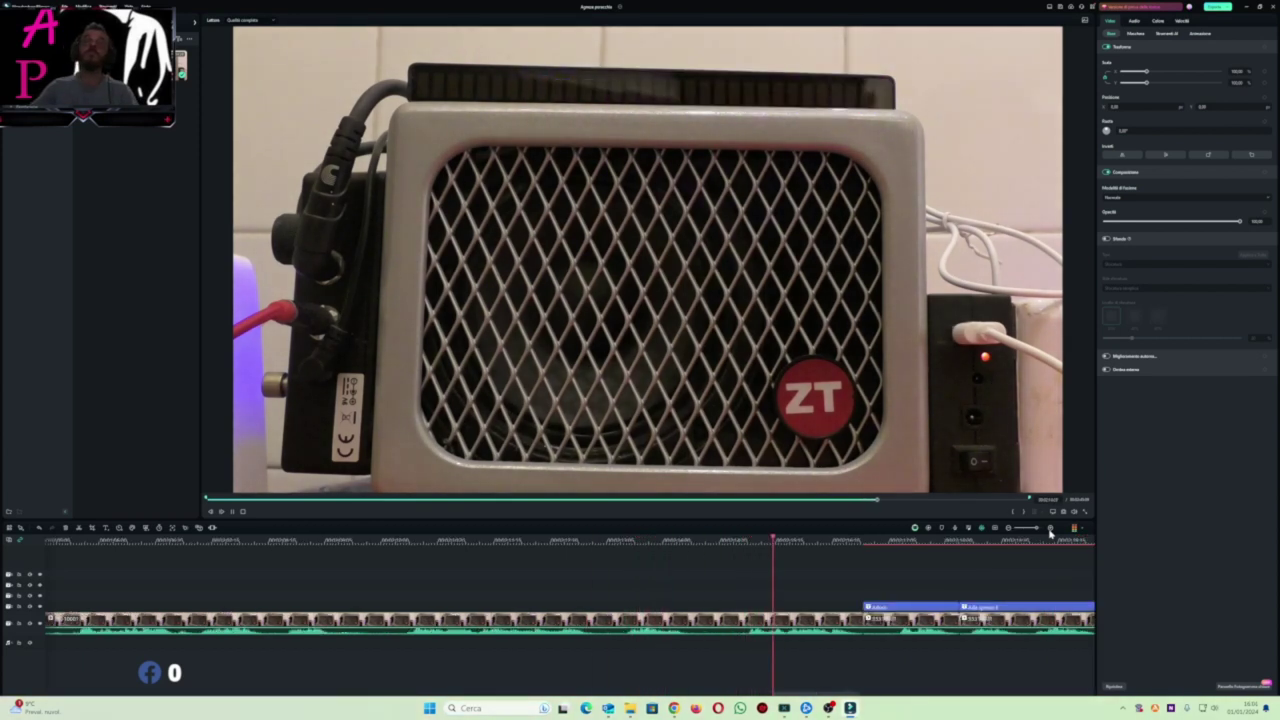
pyautogui.press('space')
# Listen from just before the next caption group, replaying the "Ada spesso li" and "Spesso che non va" segments against their captions.
pyautogui.click(857, 542)
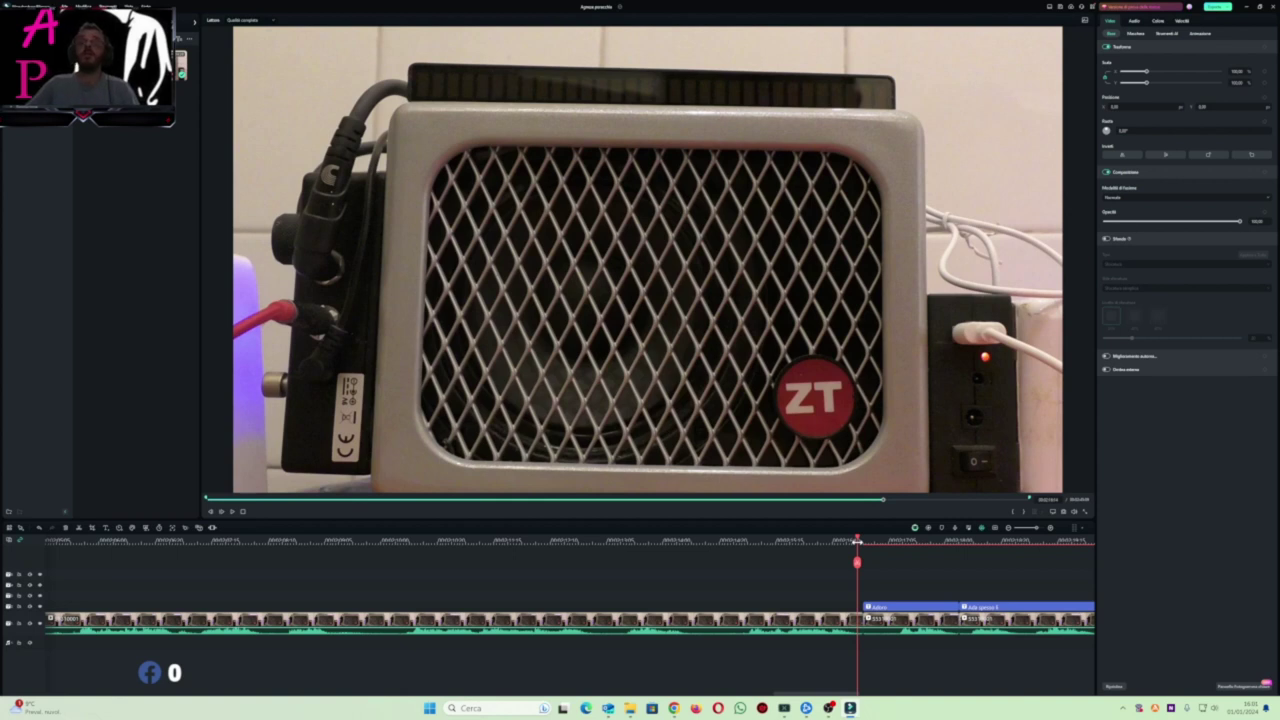
pyautogui.press('space')
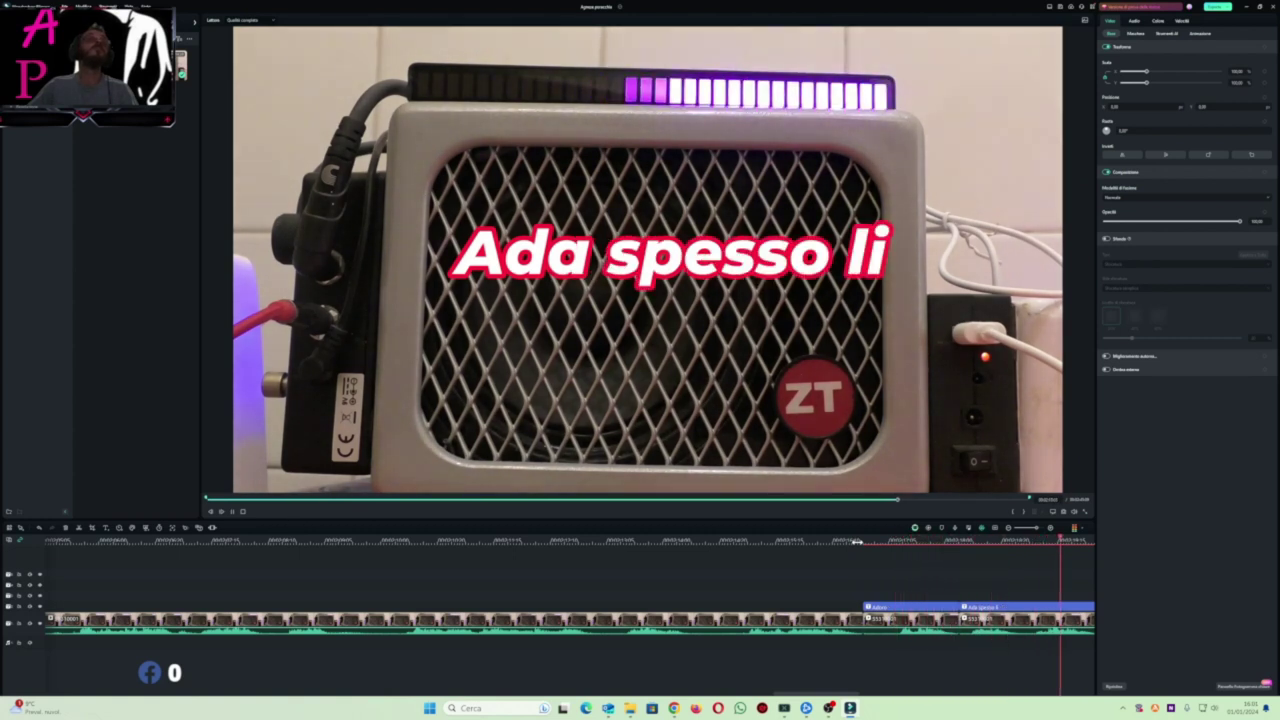
pyautogui.click(448, 542)
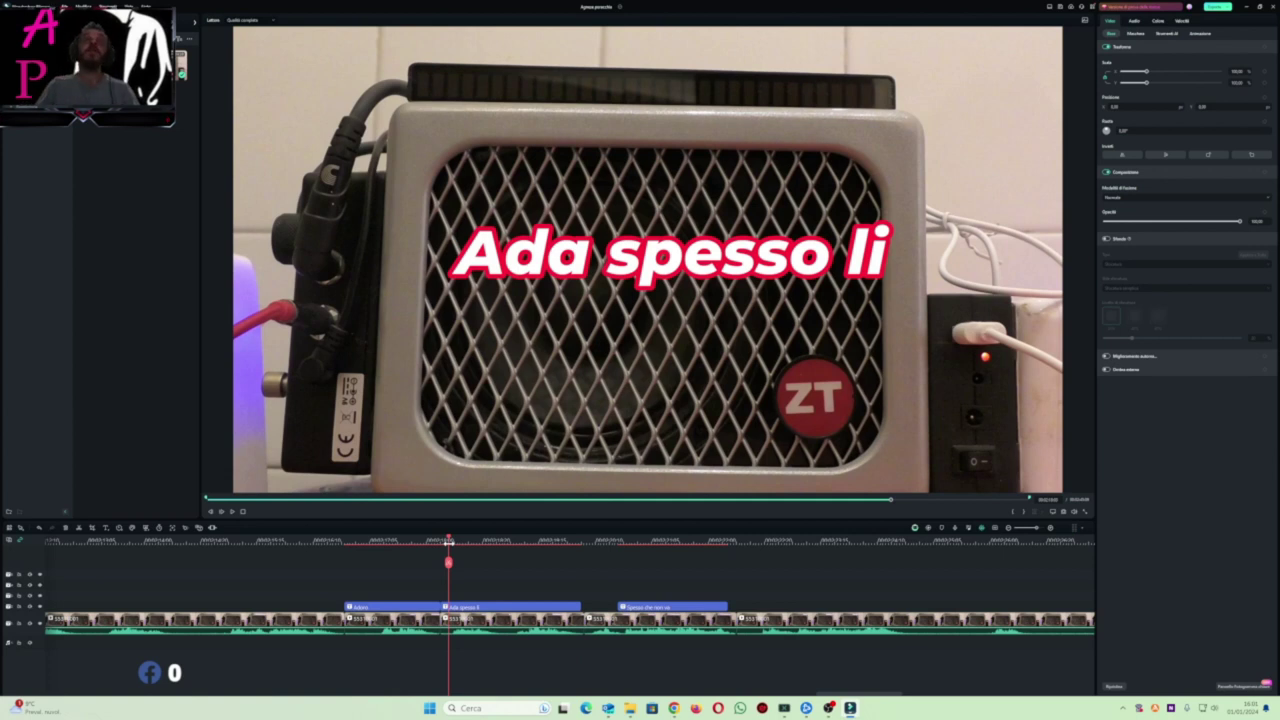
pyautogui.press('space')
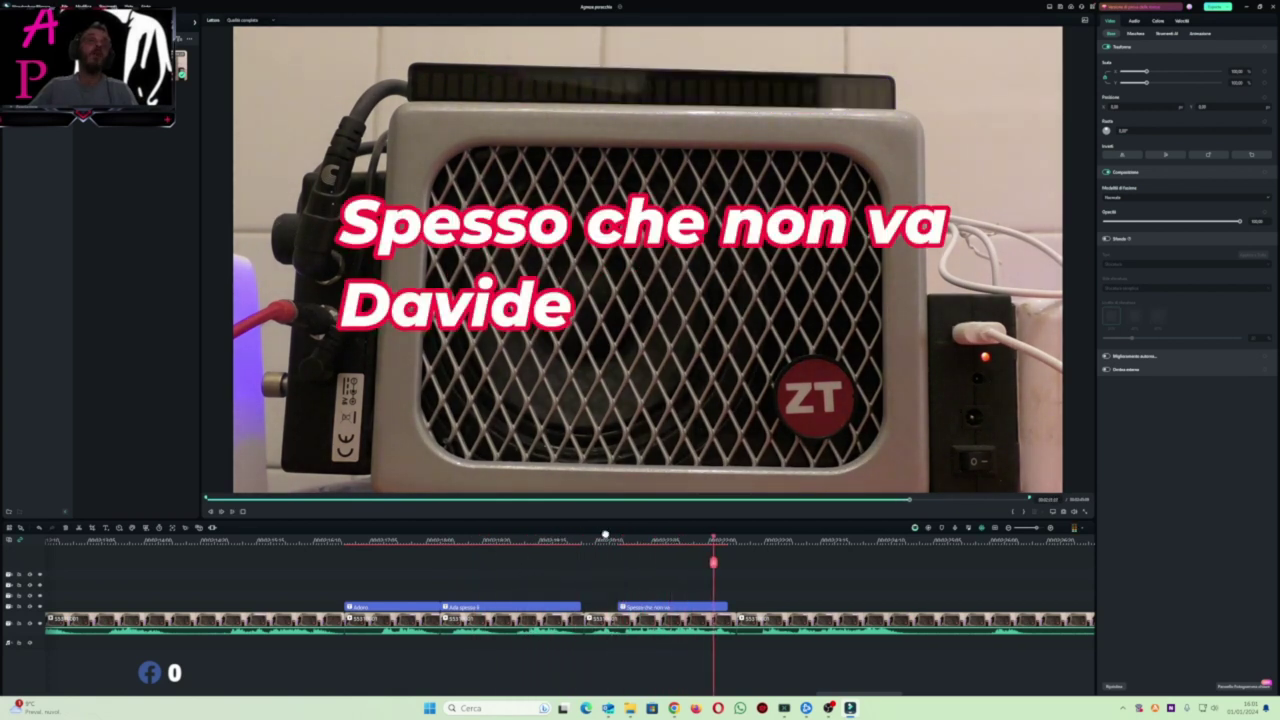
pyautogui.click(613, 542)
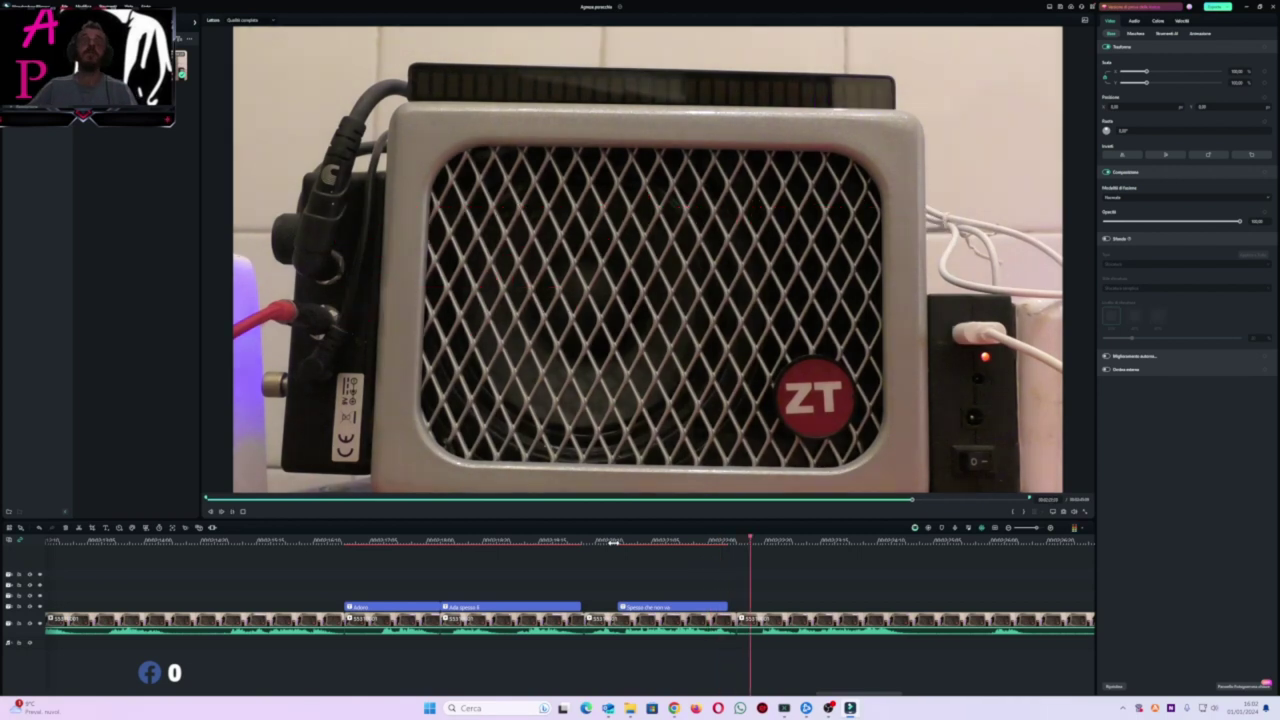
# Let the remaining uncaptioned footage play with the end of the timeline in view, up to just before the closing title.
pyautogui.click(1008, 528)
pyautogui.click(1009, 529)
pyautogui.click(1010, 531)
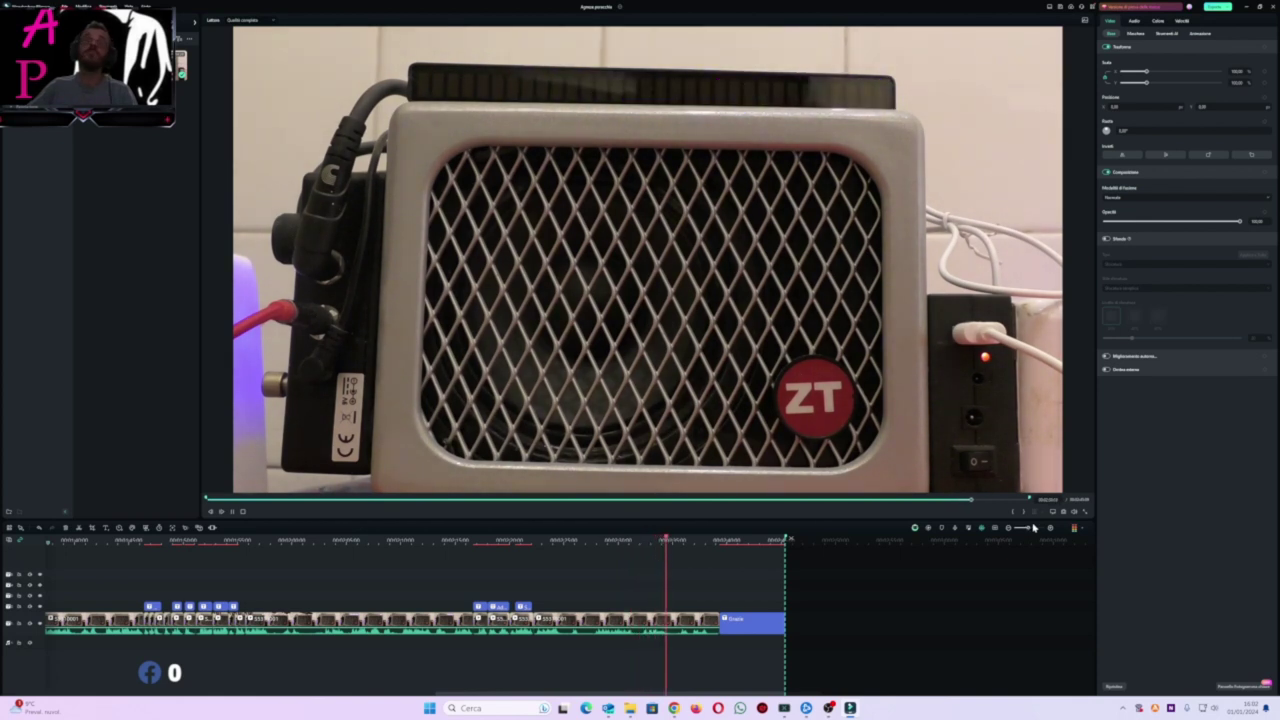
pyautogui.scroll(-2, 1005, 570)
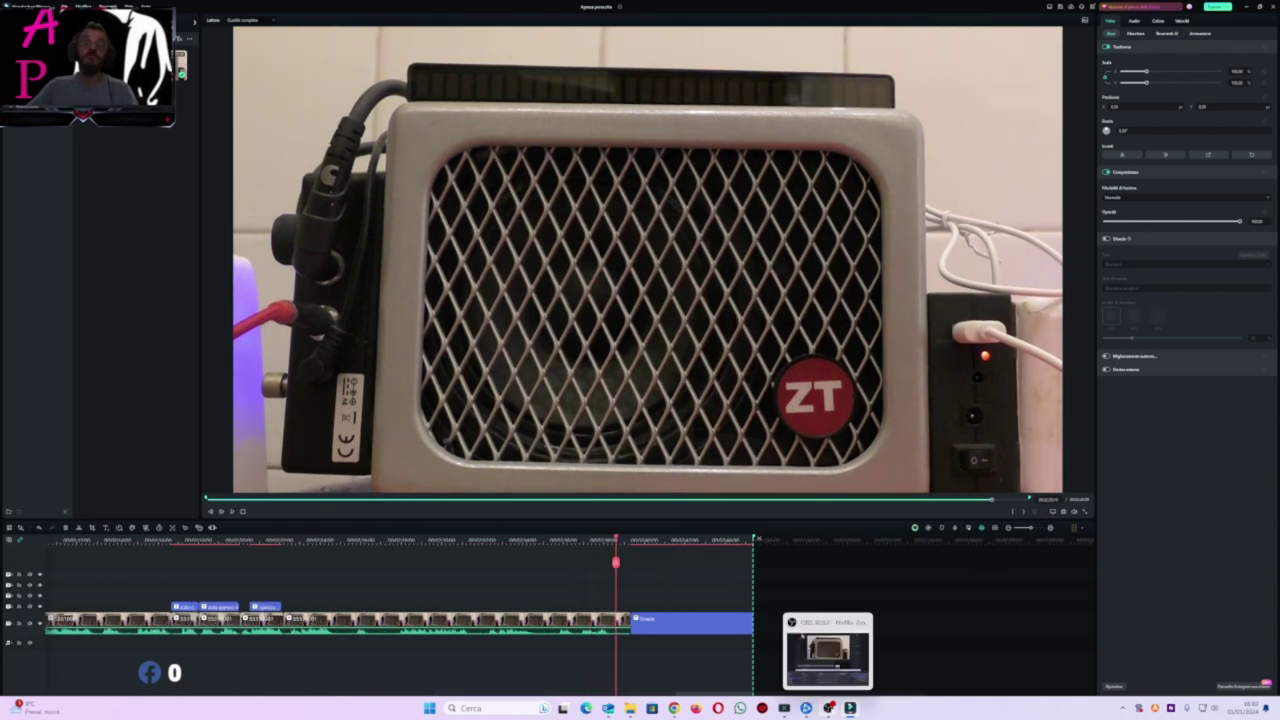
# Switch to OBS Studio and change the active scene to "Livescreen".
pyautogui.click(829, 708)
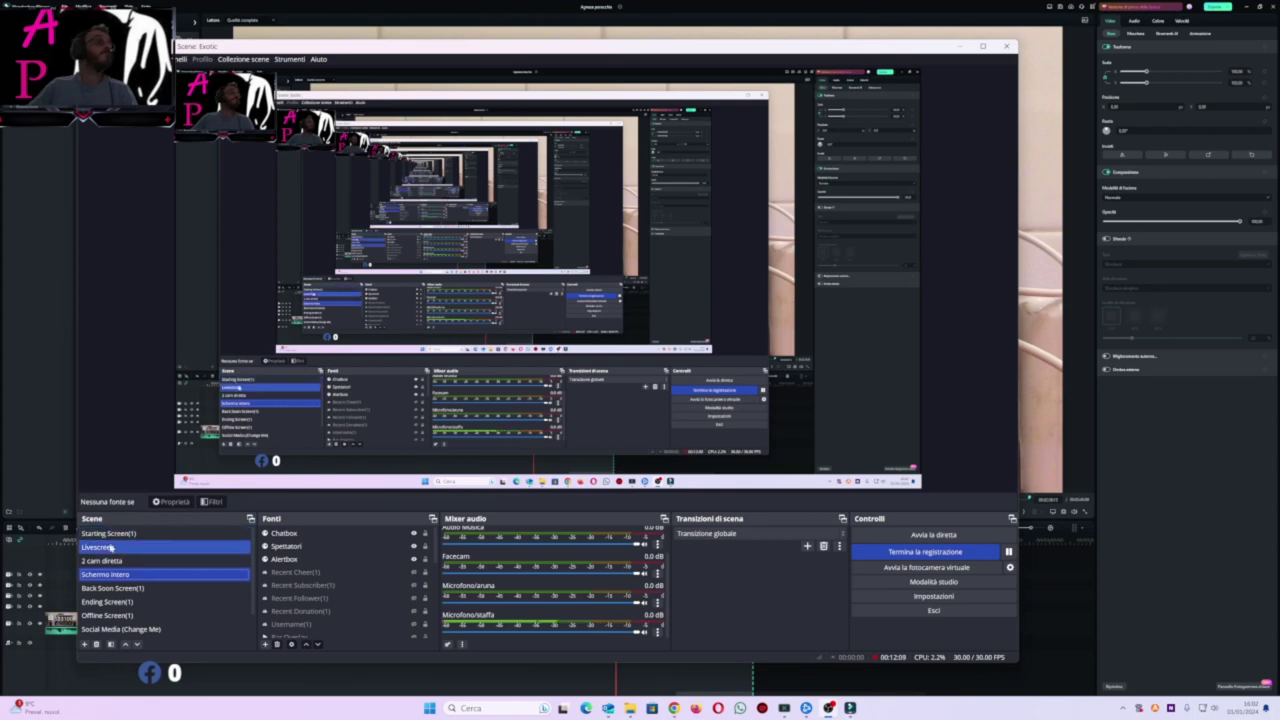
pyautogui.click(112, 548)
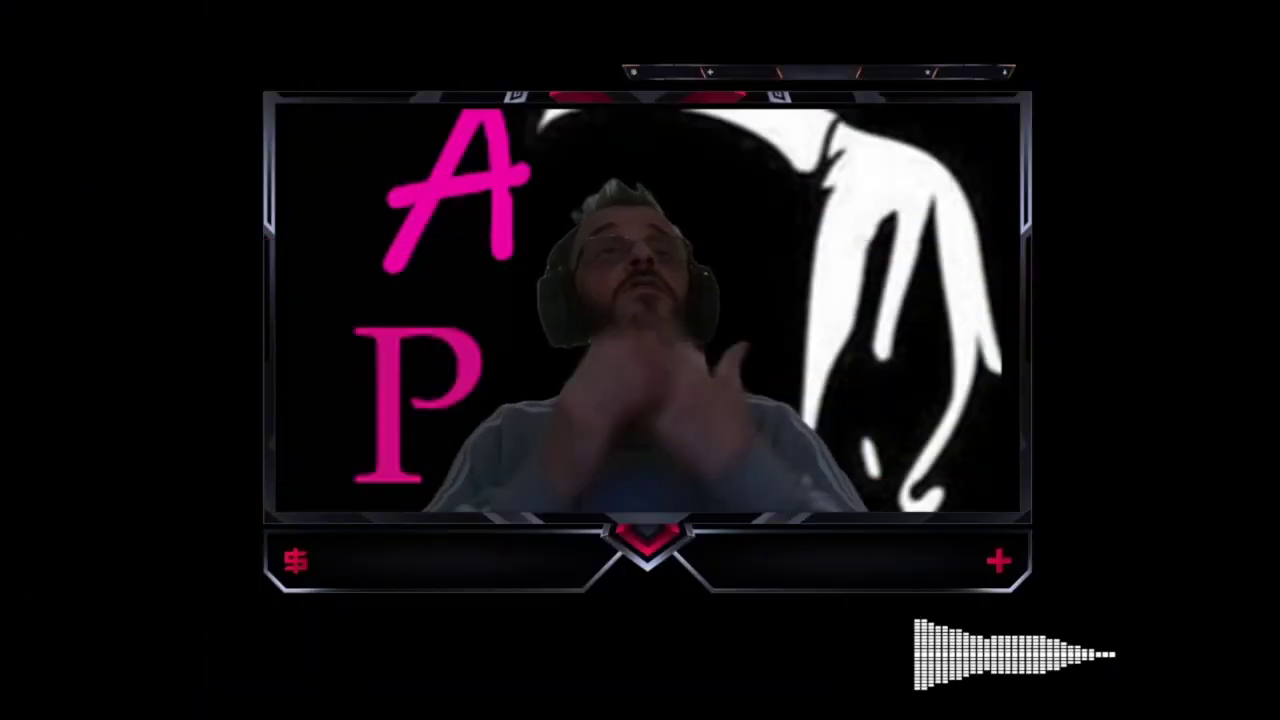